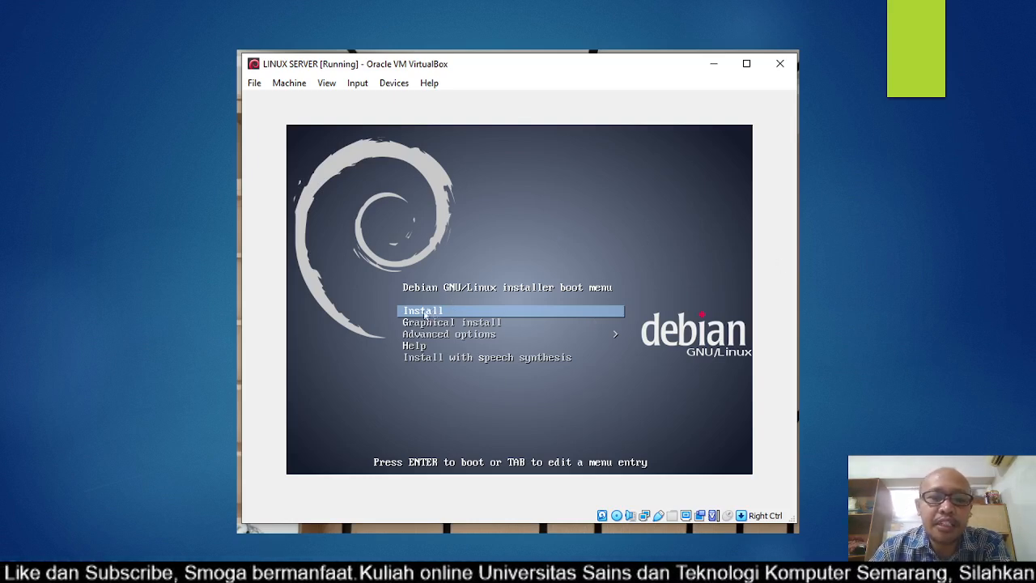
key("Return")
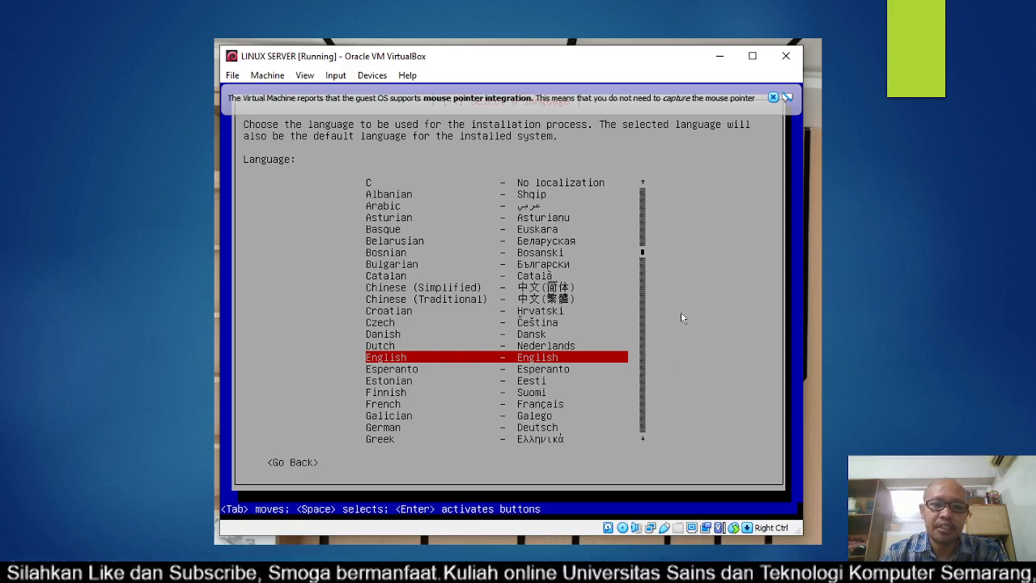
key("Return")
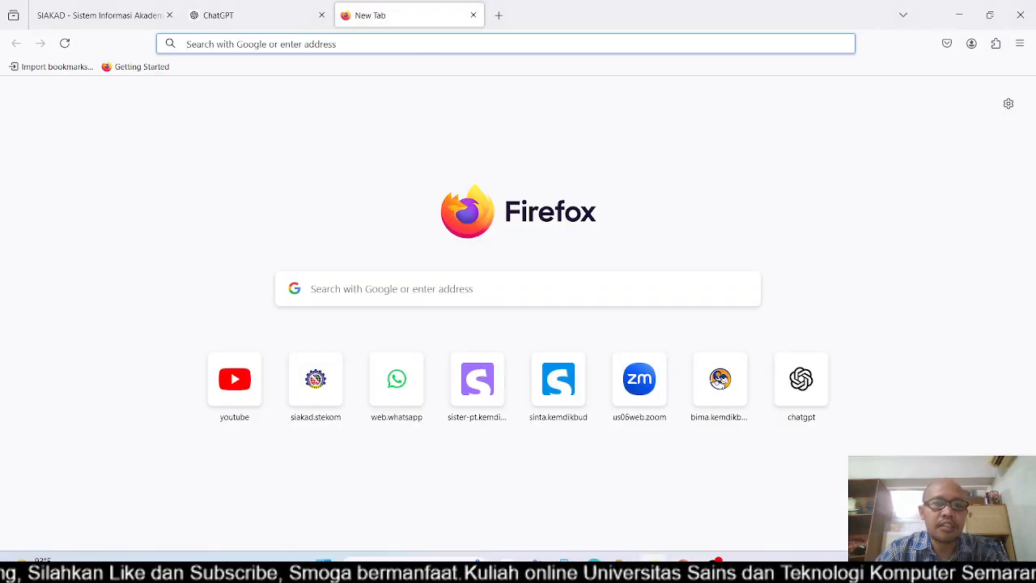
Search the web for "download debian 12" and open the "Downloading Debian" page on debian.org.
type("down")
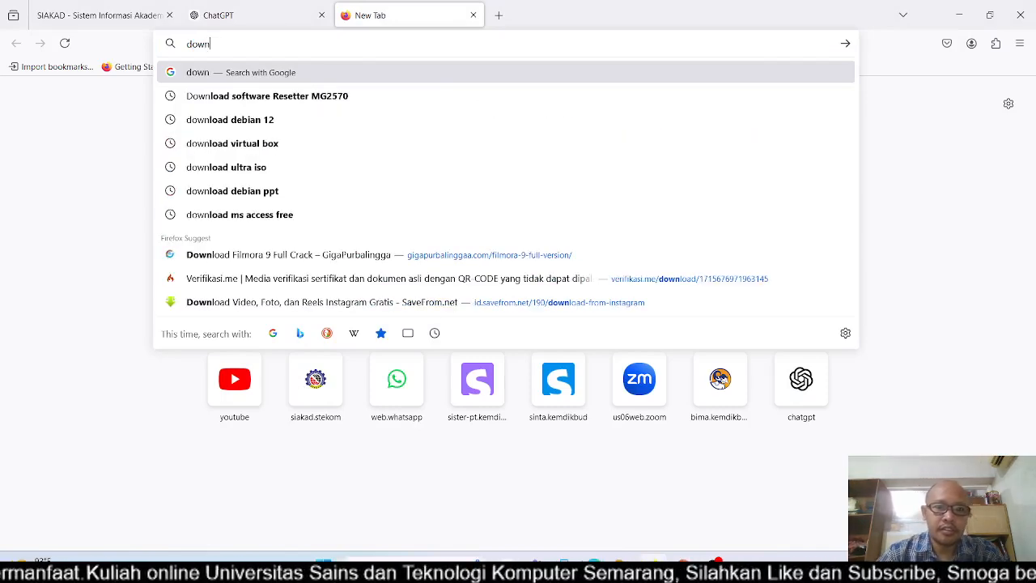
type("load ")
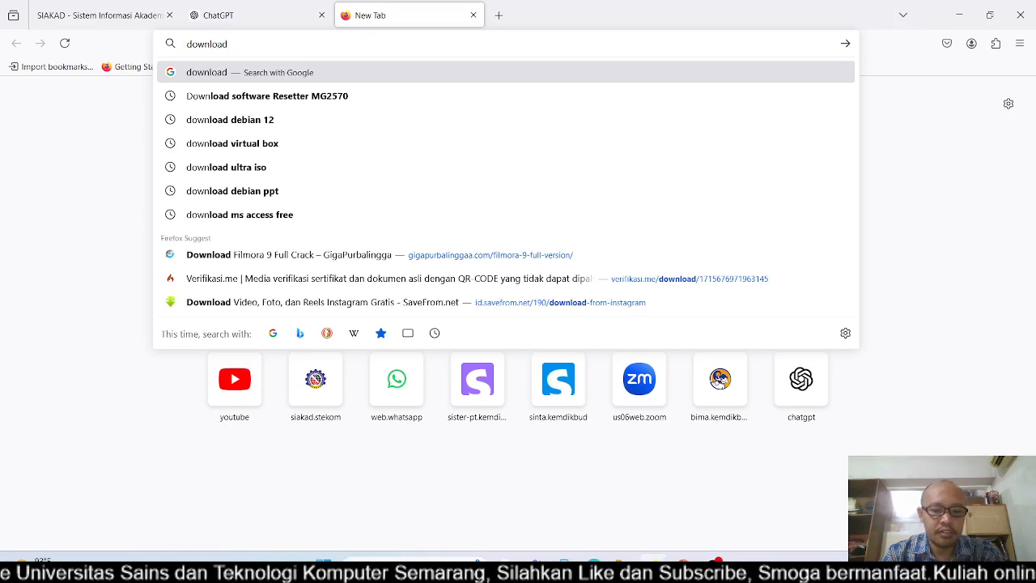
type("debian 12")
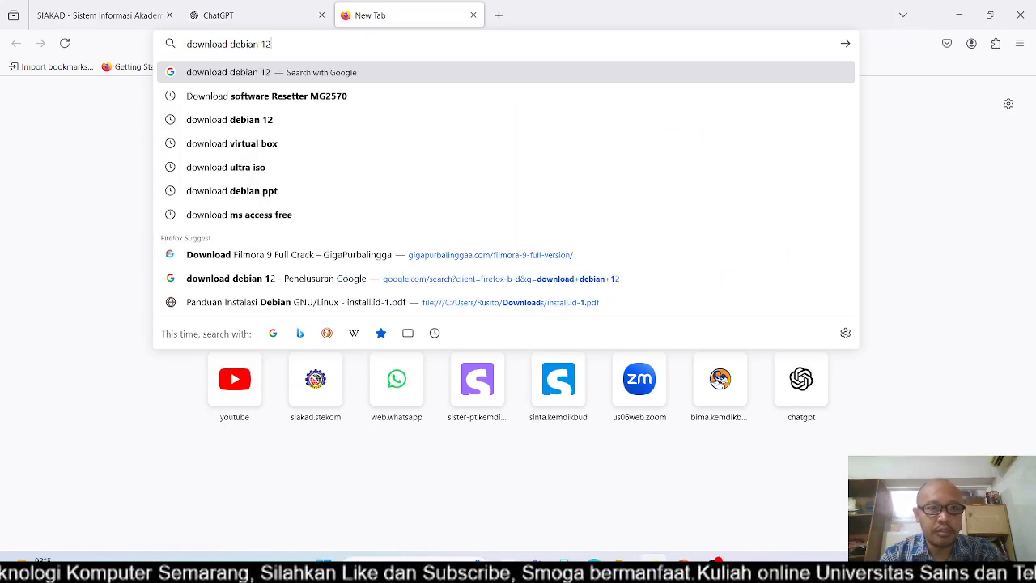
key("Return")
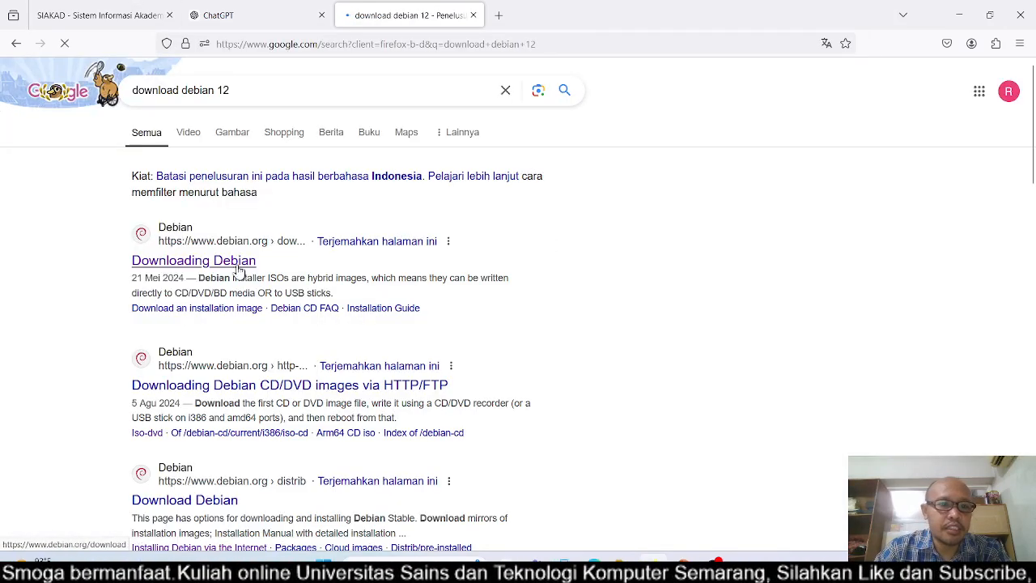
left_click(229, 268)
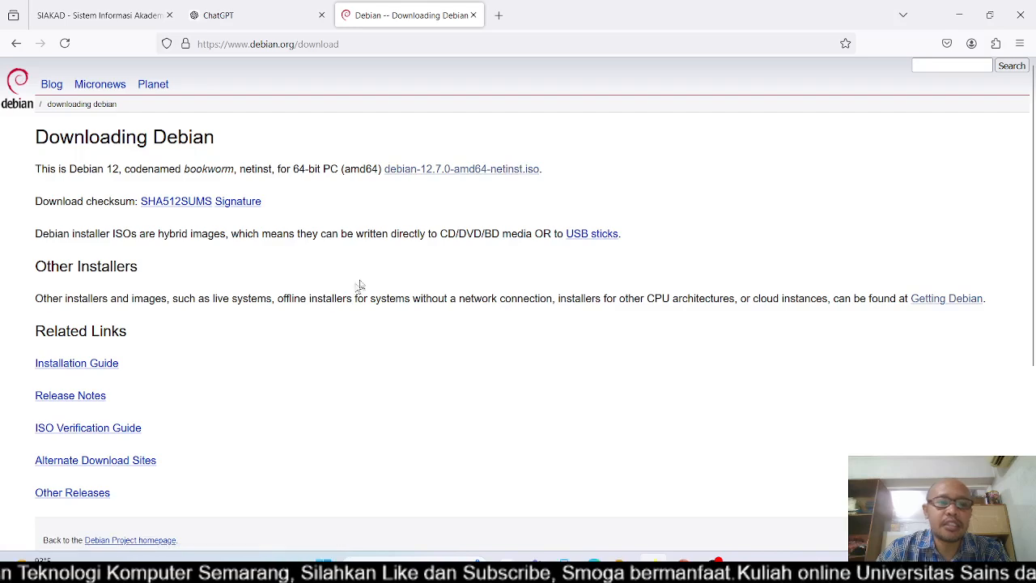
Look over the Debian download page and view the download prompt for debian-12.7.0-amd64-netinst.iso, dismissing it without saving.
scroll(343, 255, "down", 3)
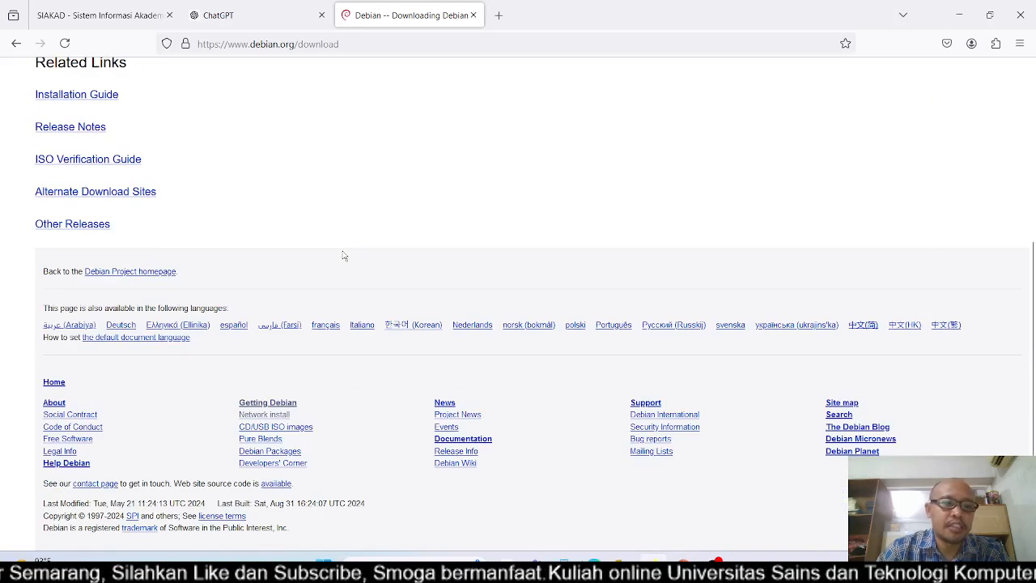
scroll(343, 256, "up", 3)
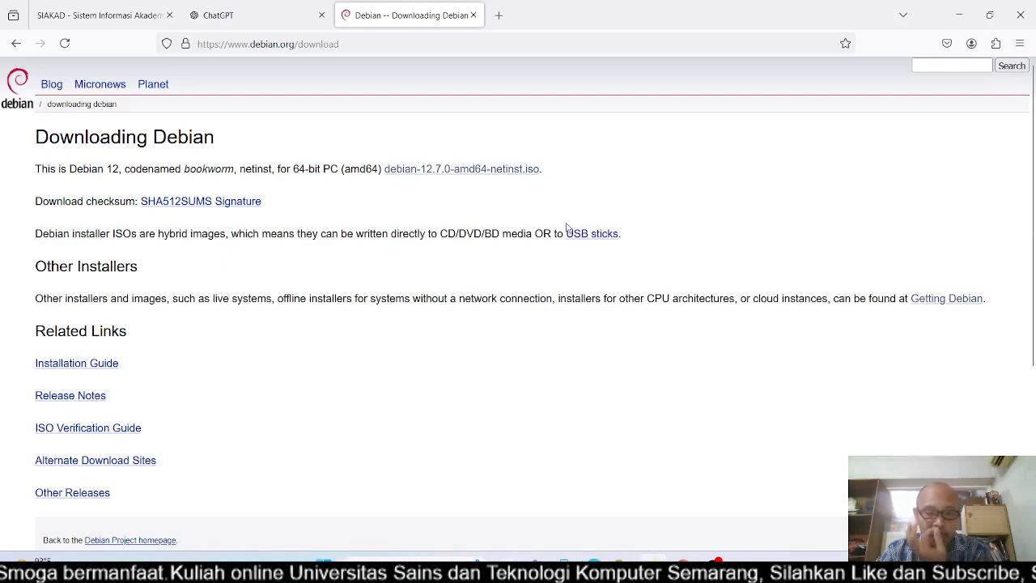
left_click(526, 171)
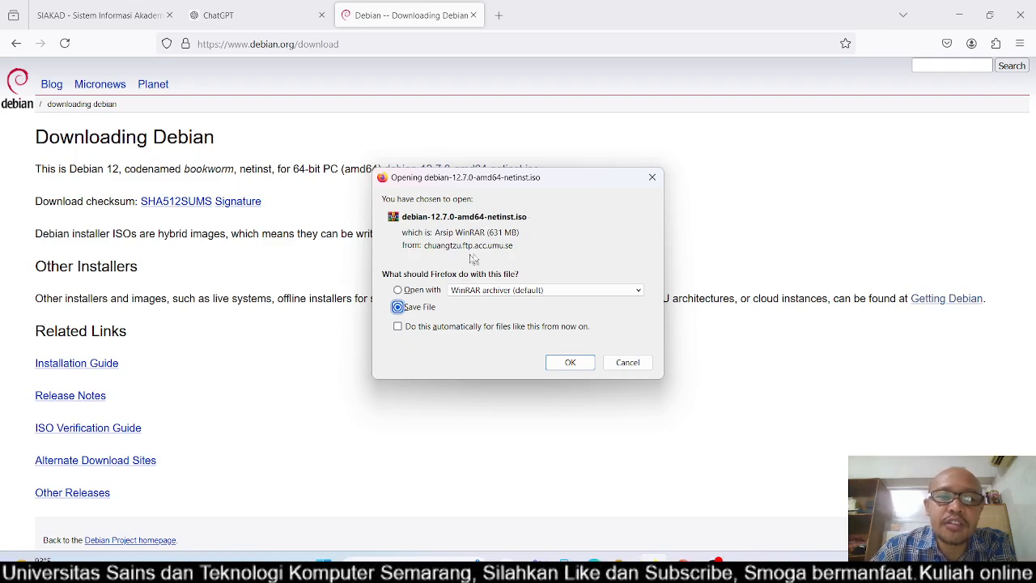
left_click(628, 363)
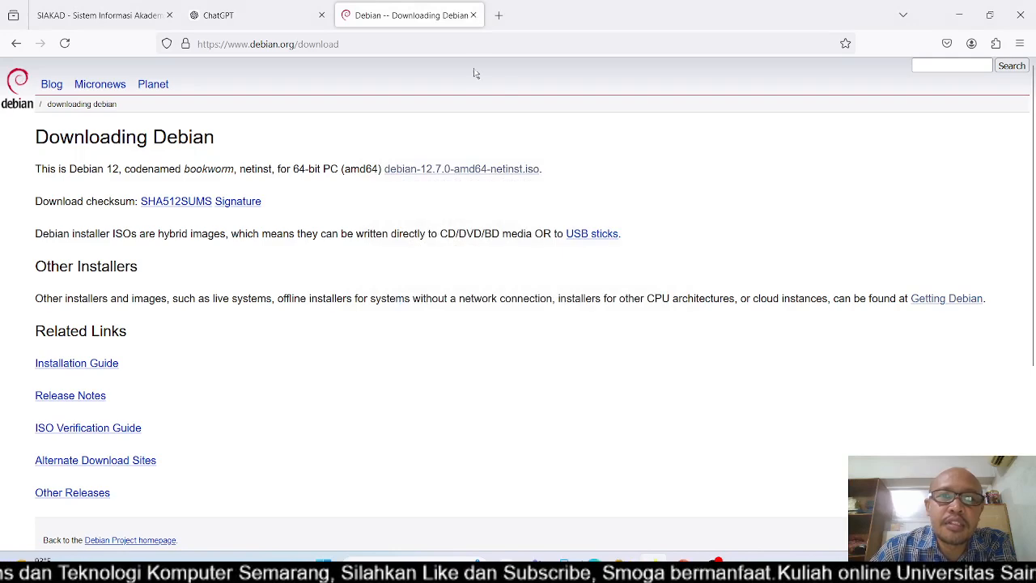
Try to open the VirtualBox downloads page, virtualbox.org/wiki/Downloads, in a new tab.
left_click(499, 16)
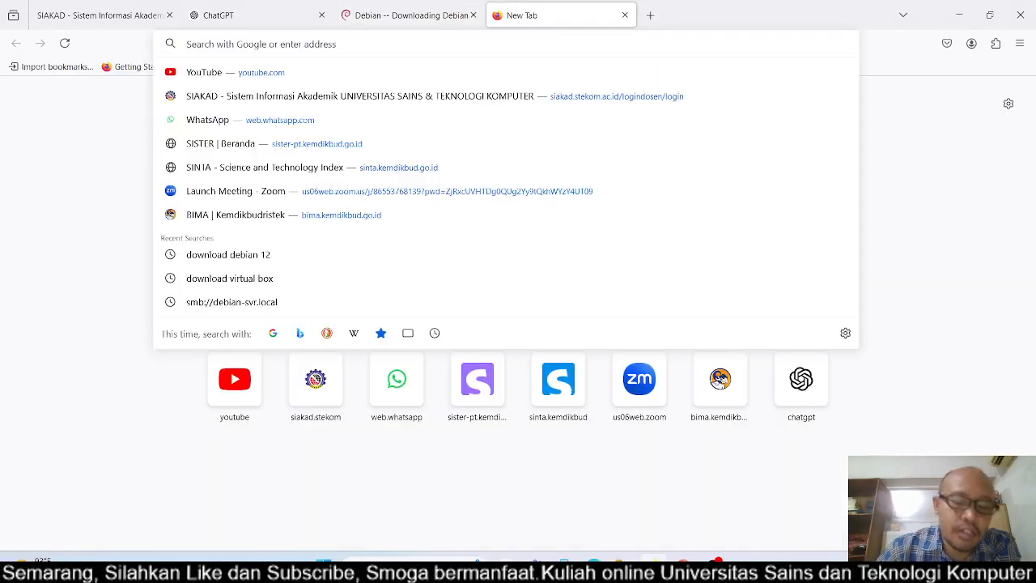
type("virtua")
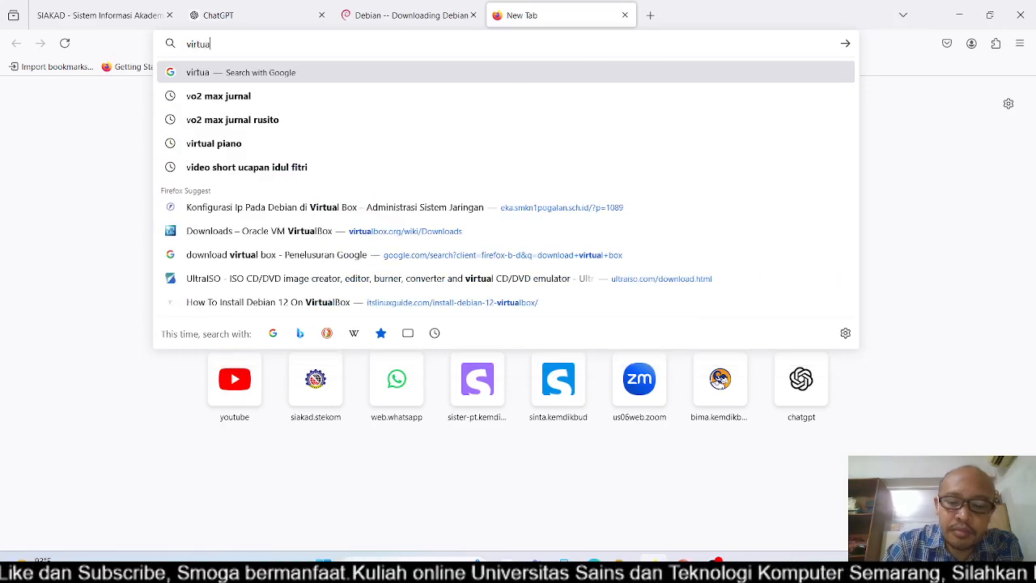
type("l")
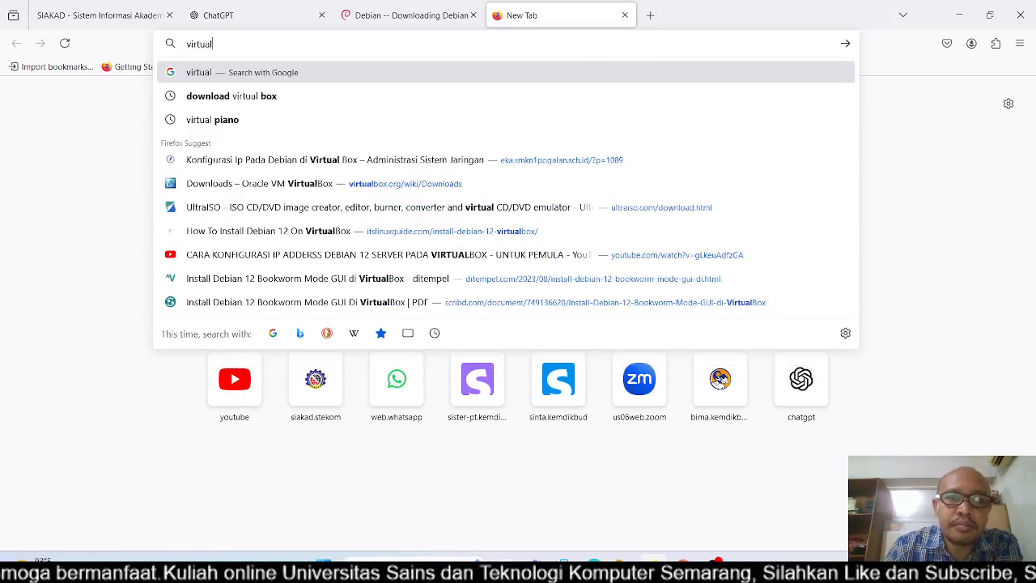
left_click(435, 191)
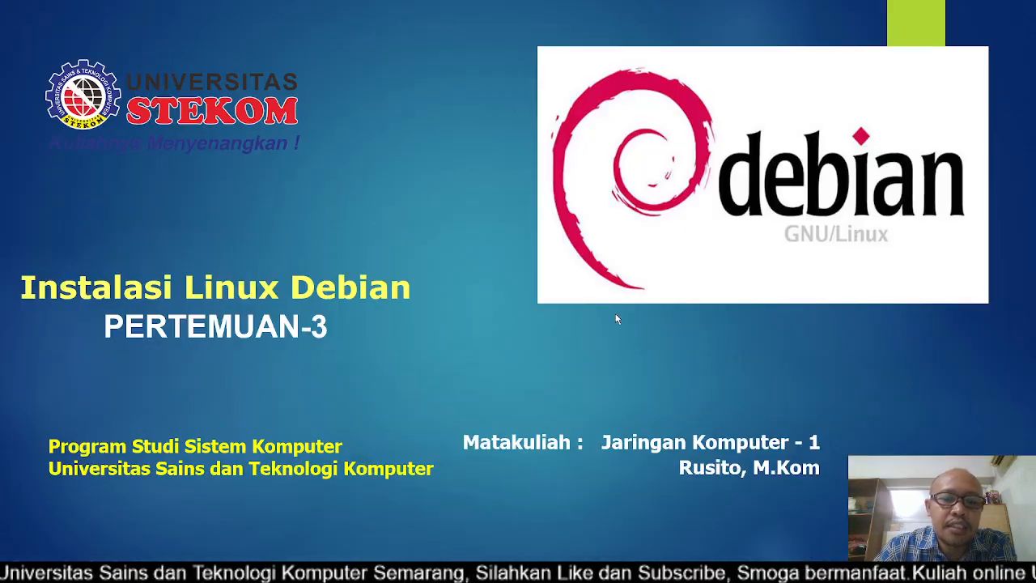
Check the slide listing the VirtualBox and Debian download addresses, switch back to Firefox and reload the VirtualBox downloads page.
left_click(616, 319)
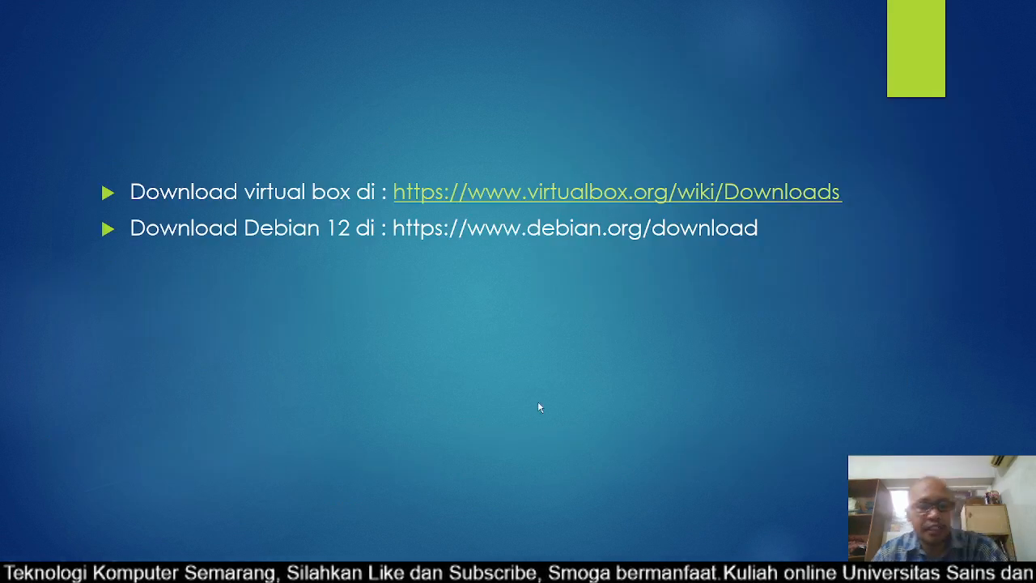
key("super")
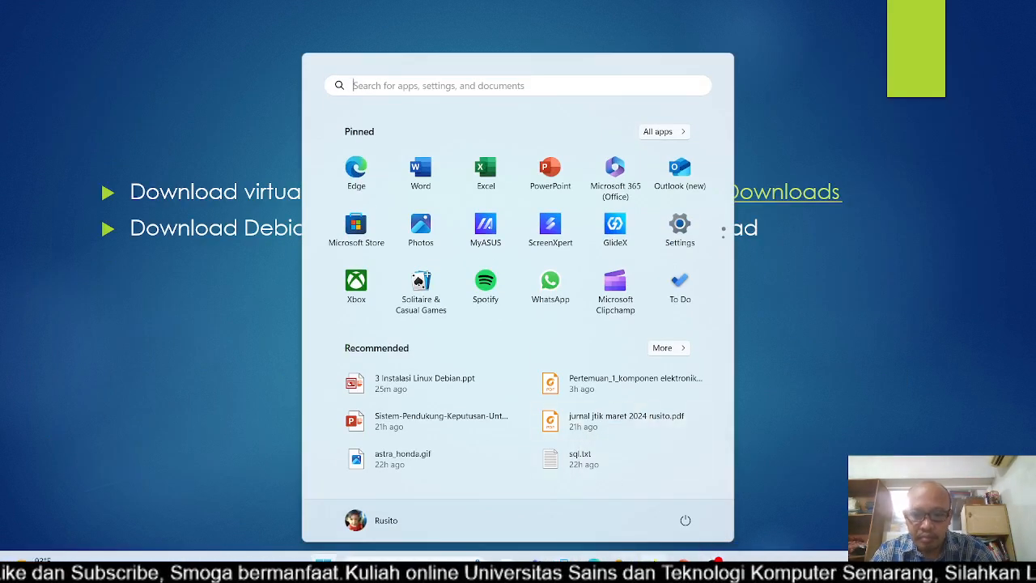
left_click(651, 559)
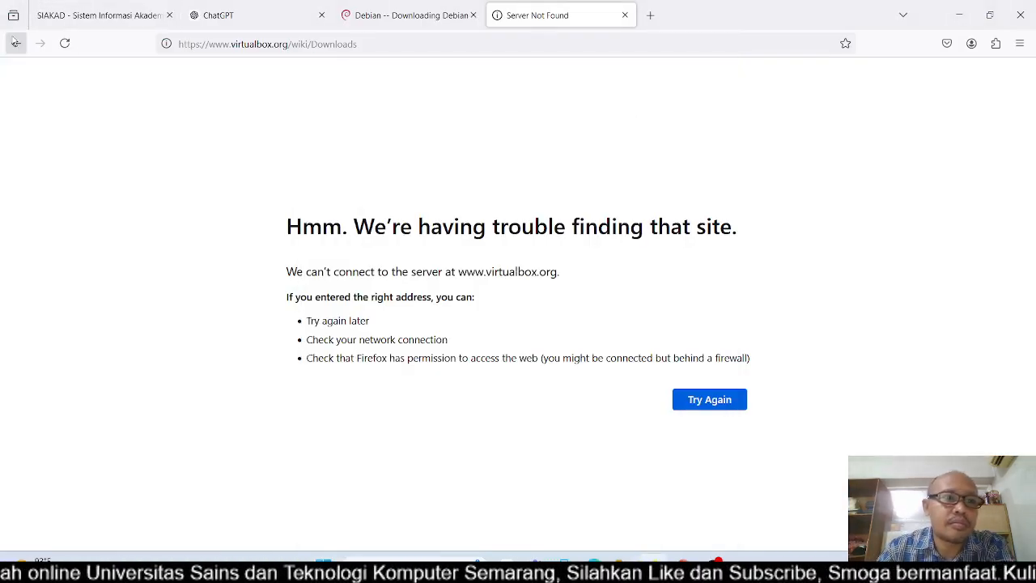
left_click(61, 42)
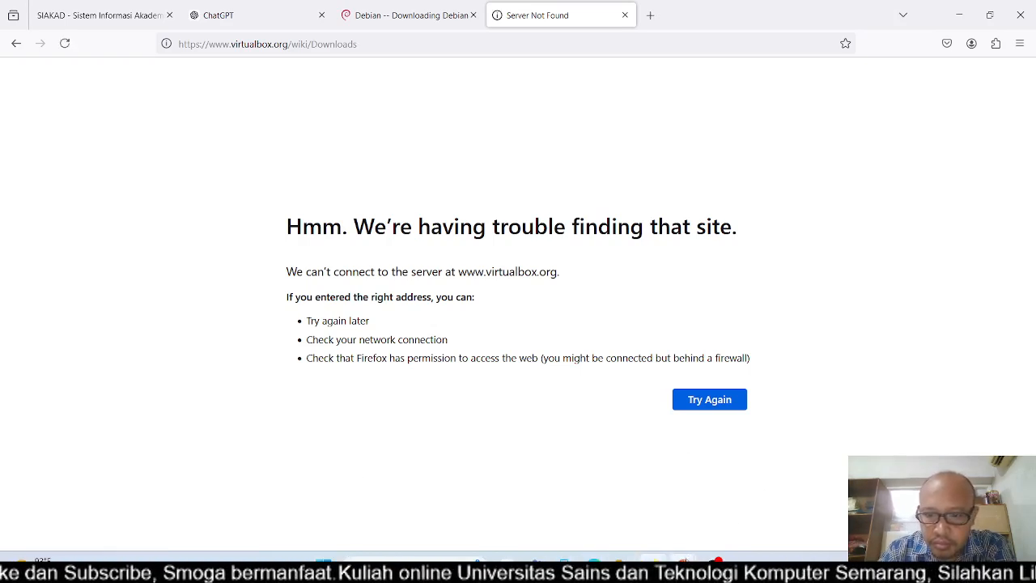
Switch to OBS, select the Window Capture source in the utama scene and hide the Display Capture source.
left_click(704, 557)
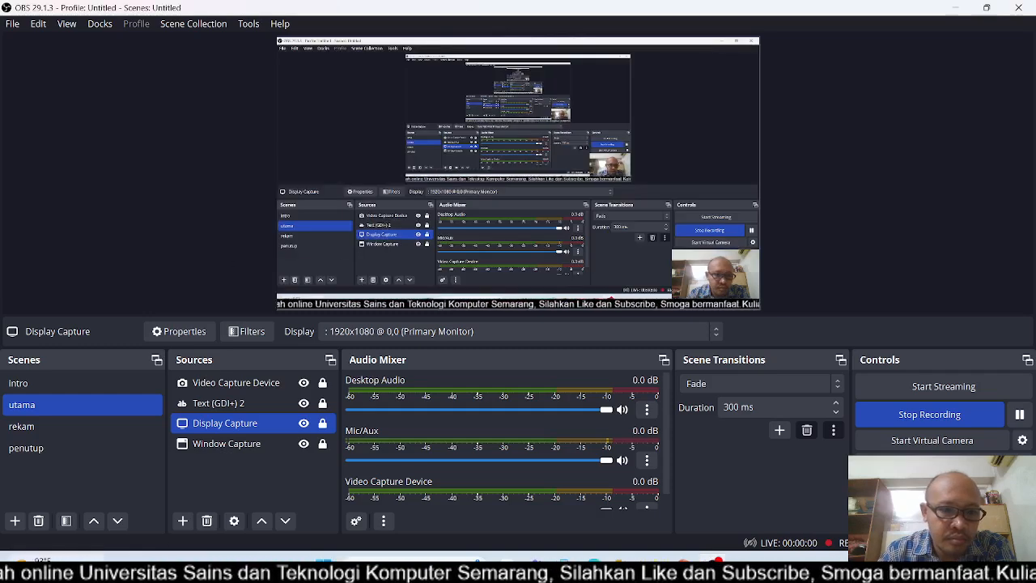
mouse_move(31, 564)
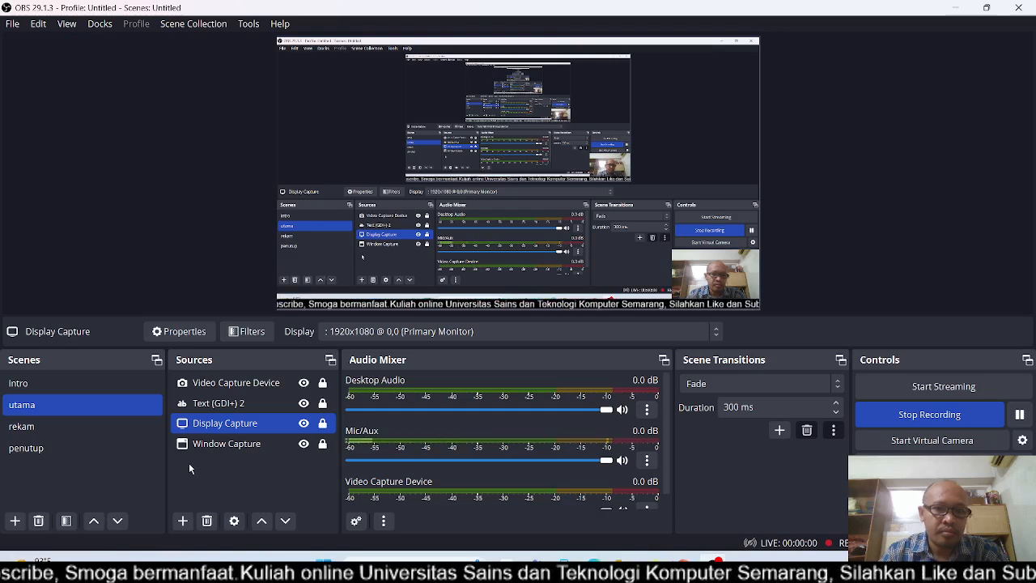
left_click(206, 446)
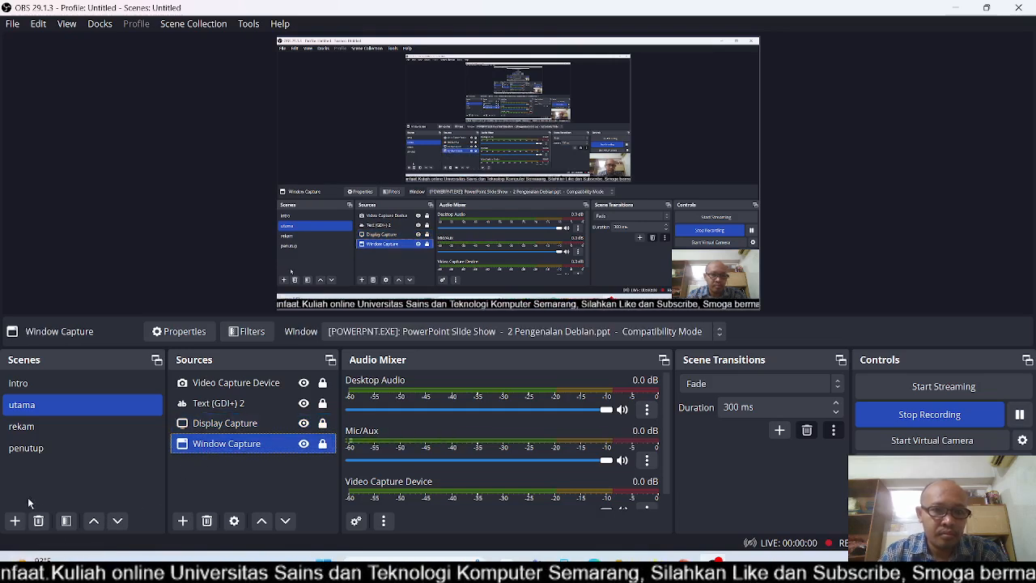
left_click(304, 424)
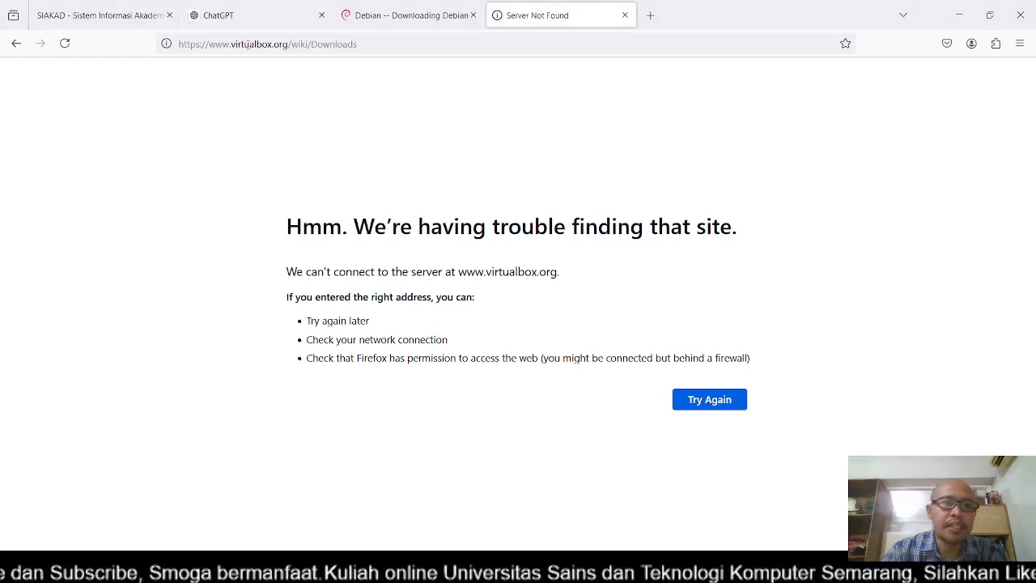
left_click(66, 44)
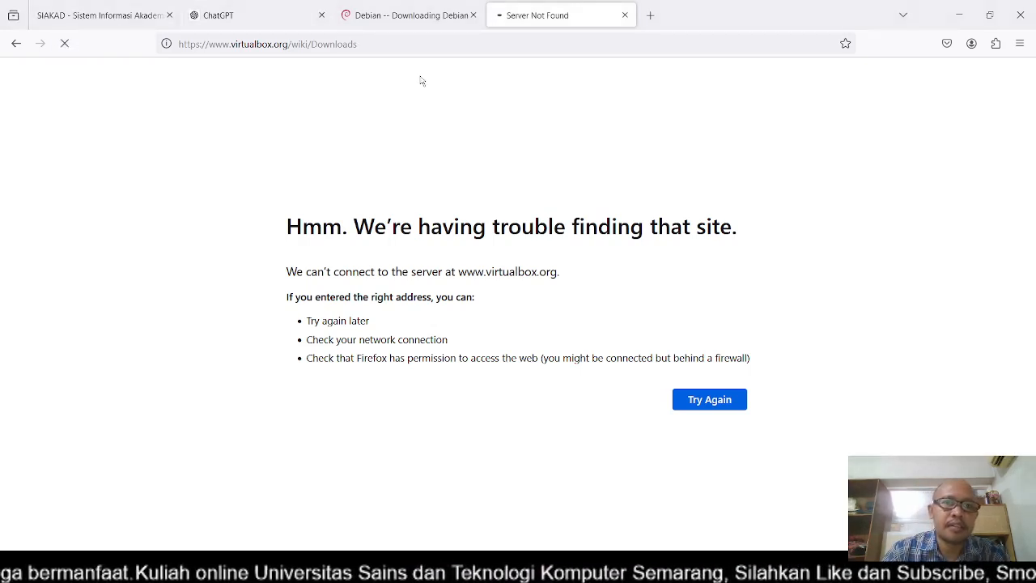
left_click(405, 41)
key("ctrl+c")
left_click(414, 45)
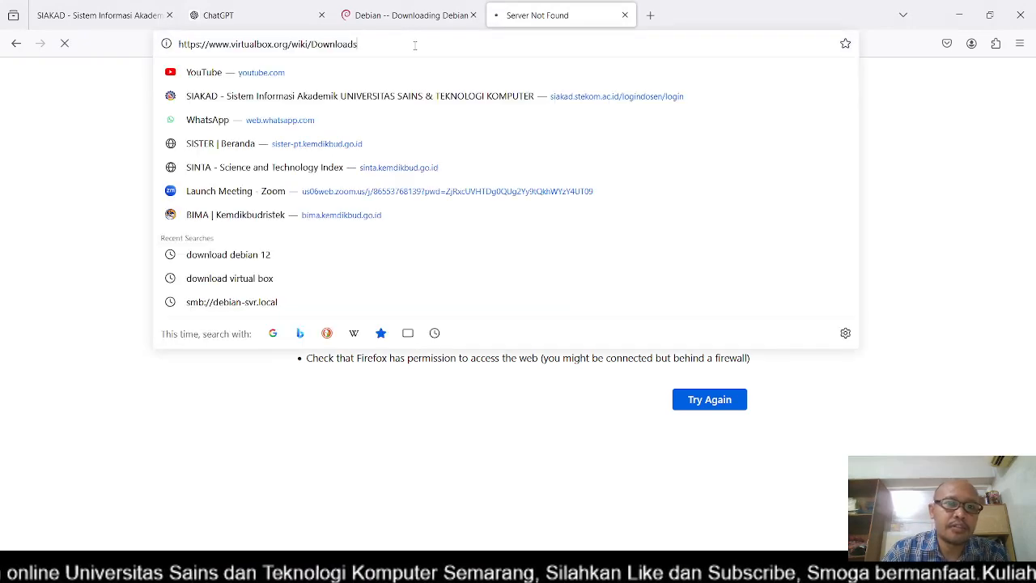
key("BackSpace")
key("BackSpace")
key("BackSpace")
key("BackSpace")
key("BackSpace")
key("BackSpace")
key("BackSpace")
key("BackSpace")
key("BackSpace")
key("BackSpace")
key("BackSpace")
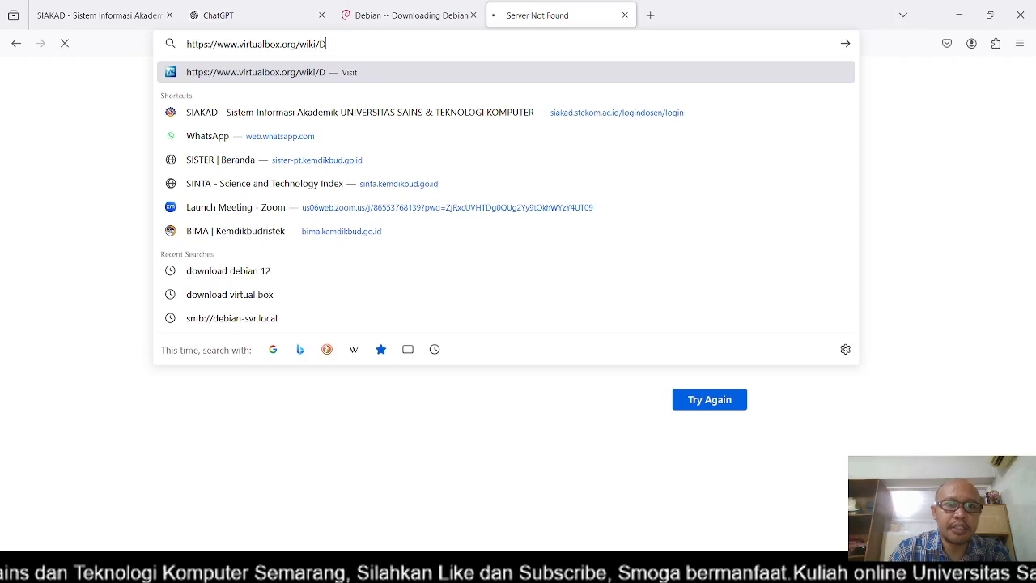
key("BackSpace")
key("BackSpace")
key("BackSpace")
key("BackSpace")
key("Return")
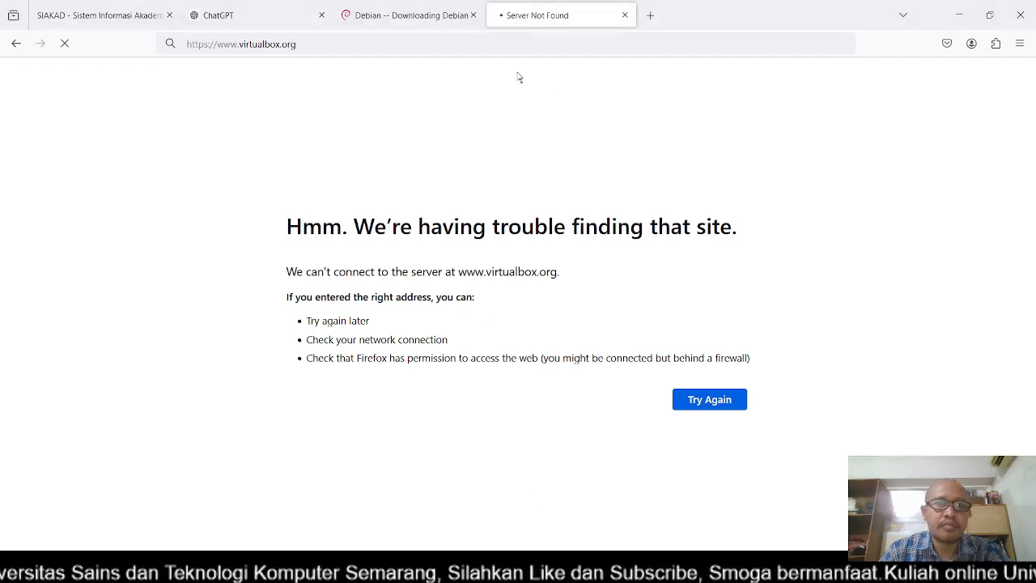
Close the VirtualBox tab and open a new blank tab ready for an address.
left_click(625, 14)
left_click(497, 15)
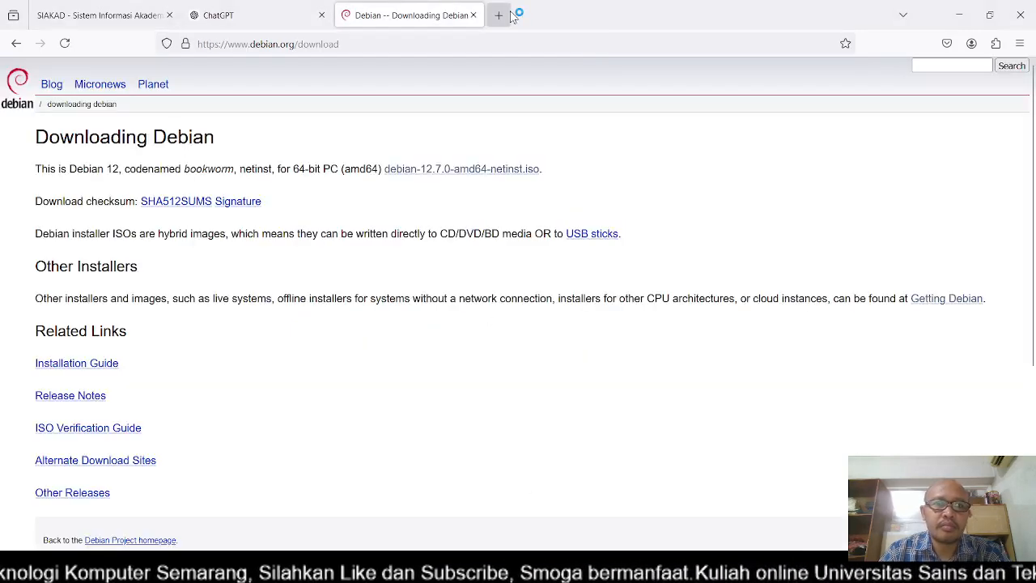
left_click(505, 45)
type("downo")
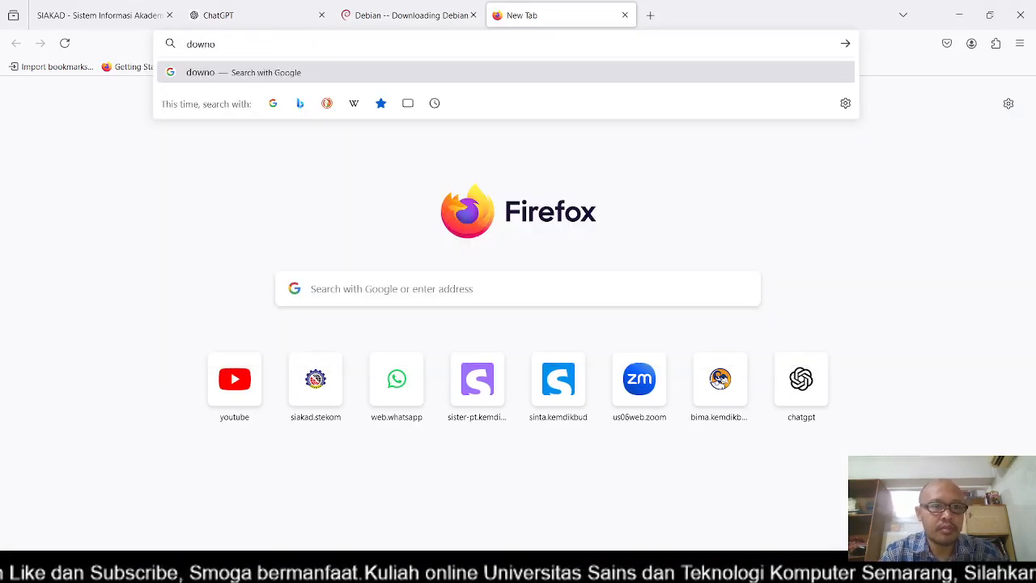
key("BackSpace")
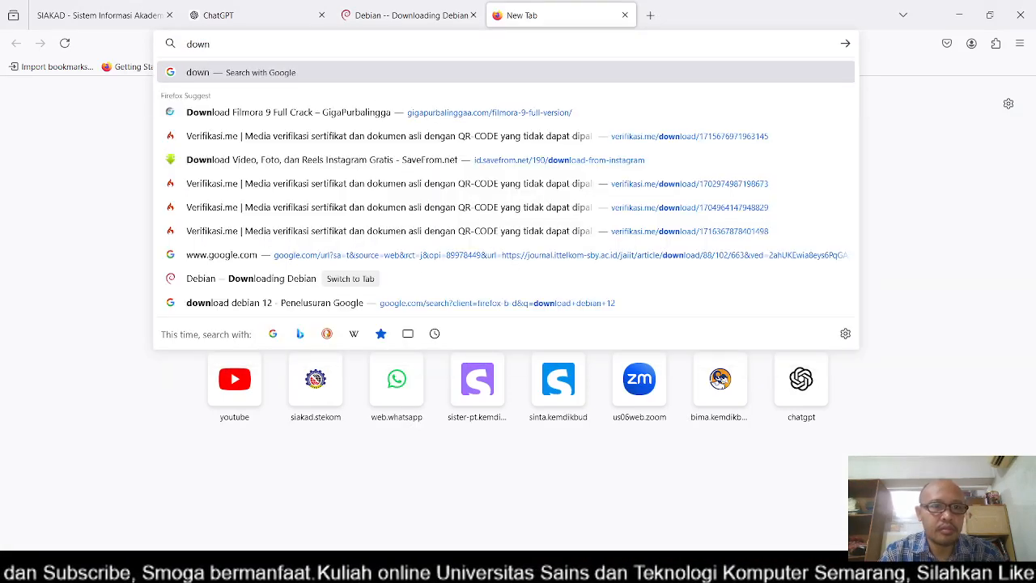
type("load")
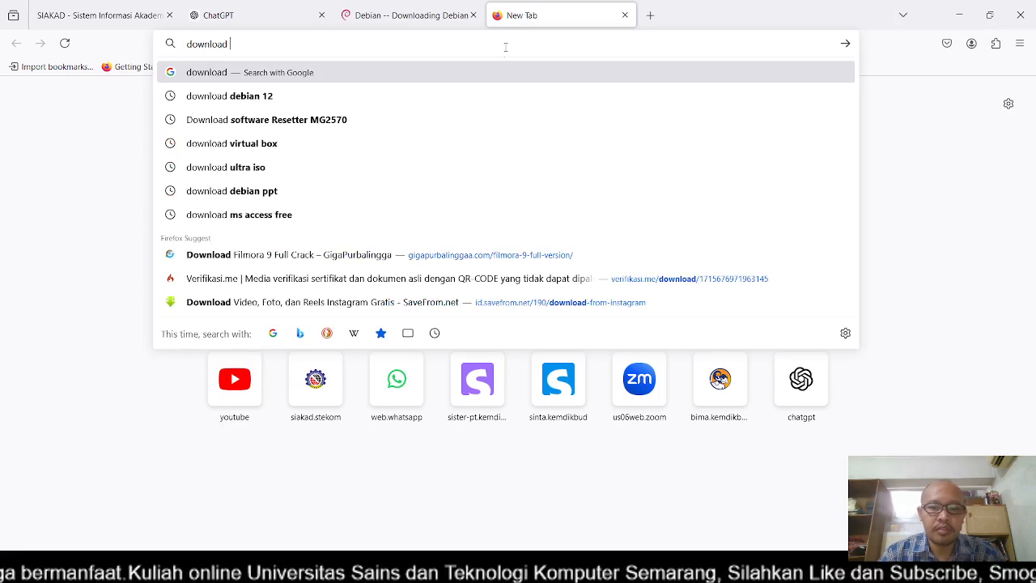
left_click(671, 570)
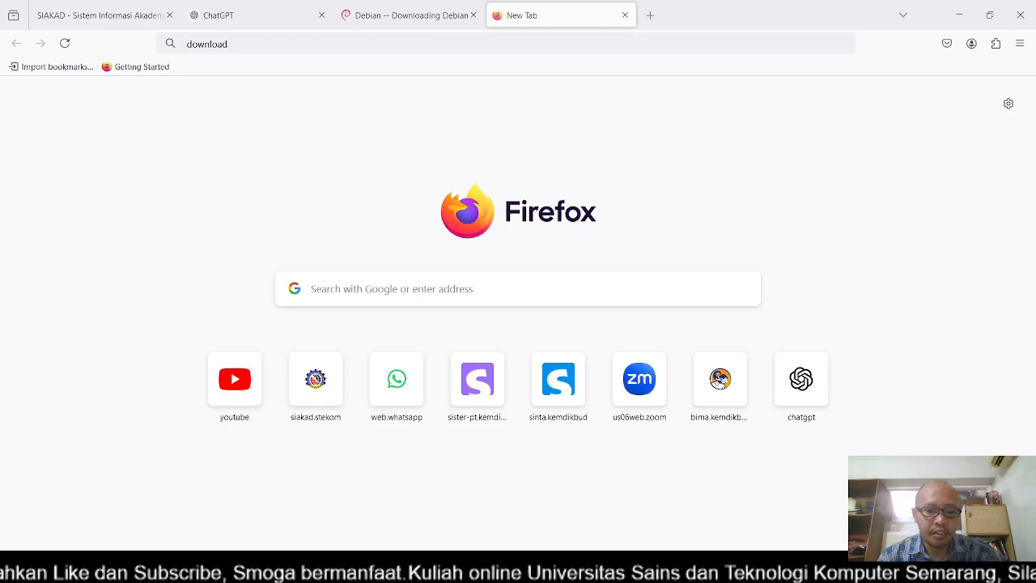
left_click(421, 42)
left_click_drag(283, 48, 155, 46)
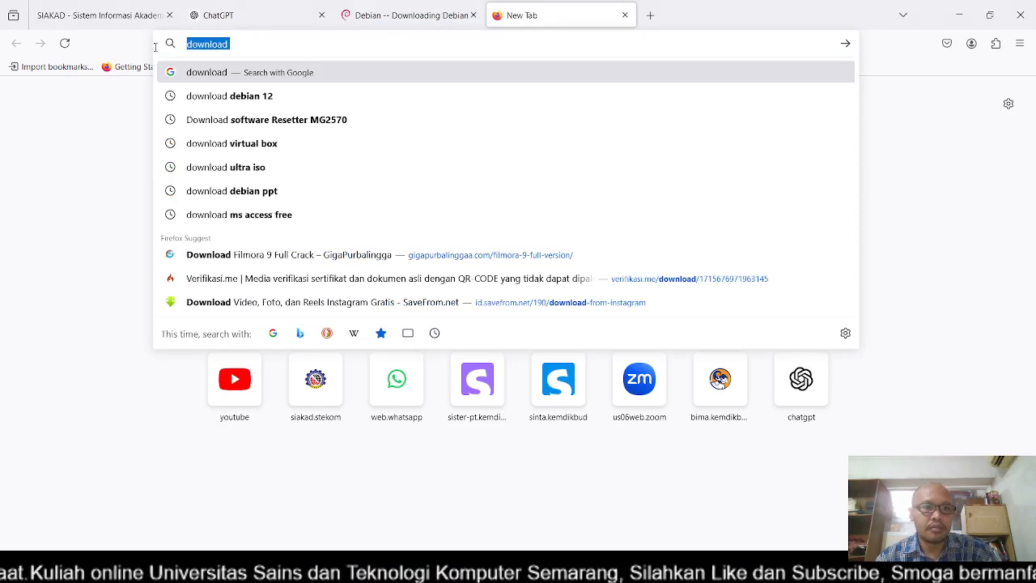
type("https://www.debian.org/download")
key("Return")
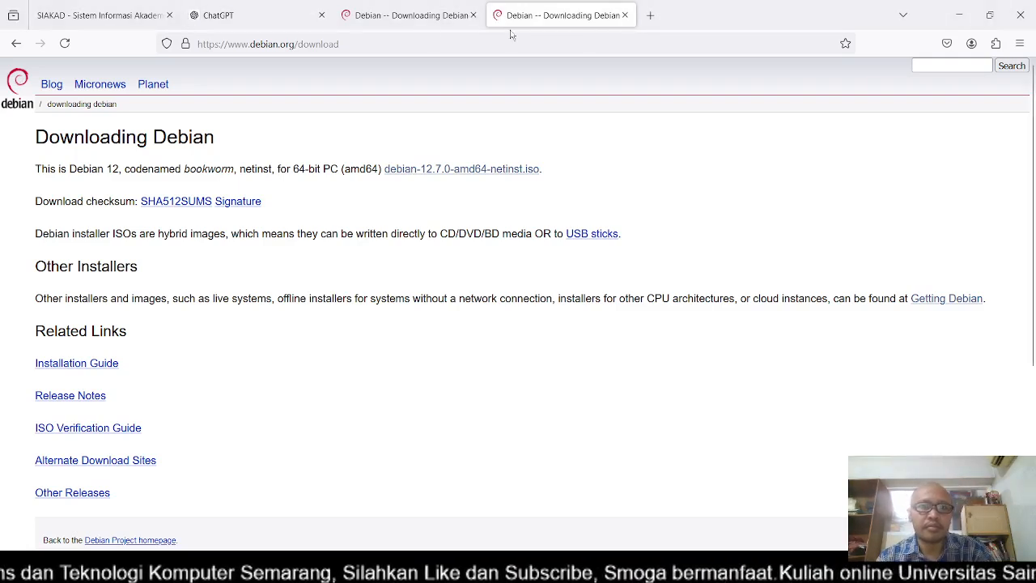
left_click(650, 15)
left_click(631, 36)
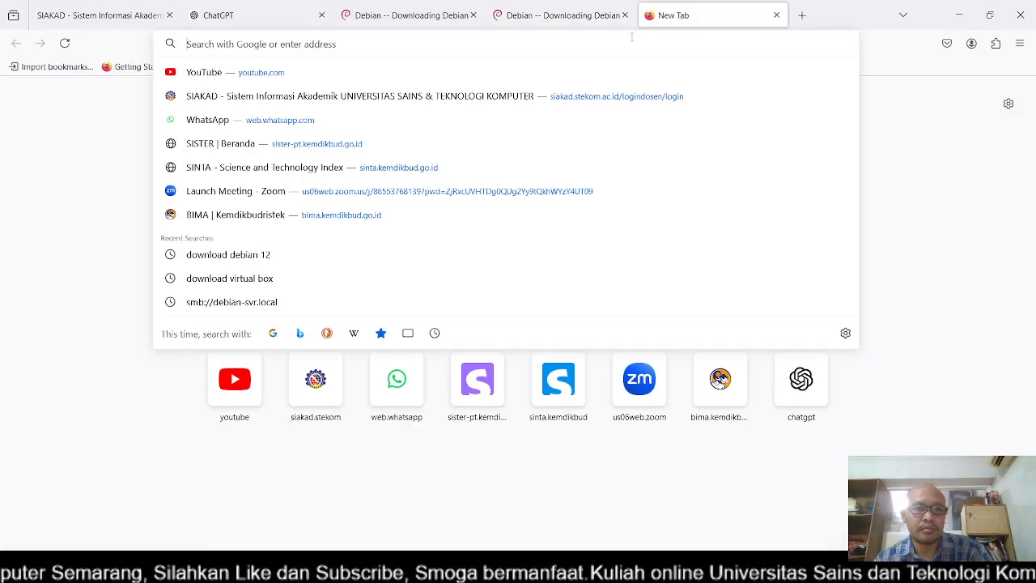
key("ctrl+v")
key("Return")
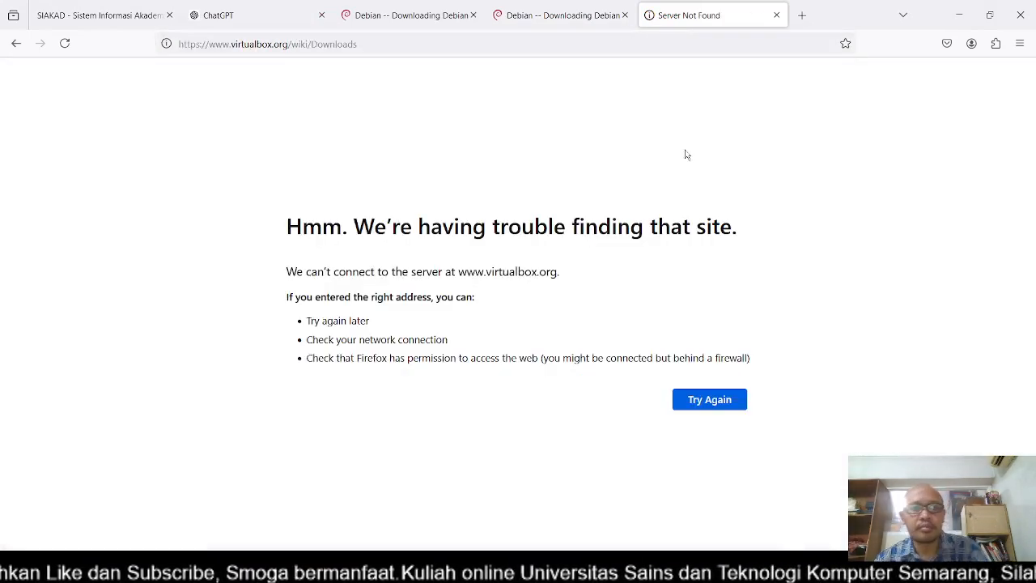
left_click(706, 402)
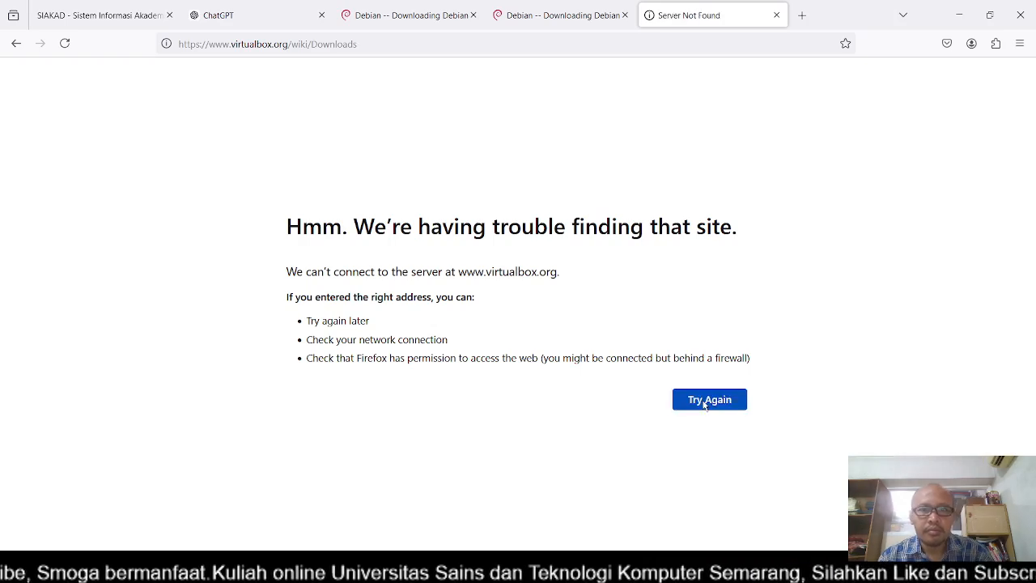
Replace the VirtualBox address with a web search for "virtual box download".
left_click(391, 40)
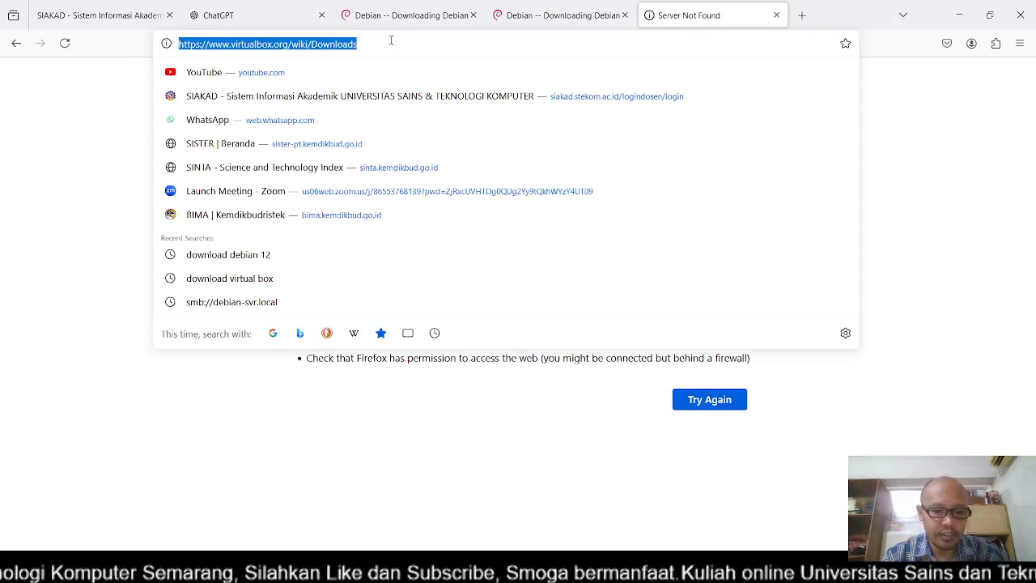
key("BackSpace")
type("virtua")
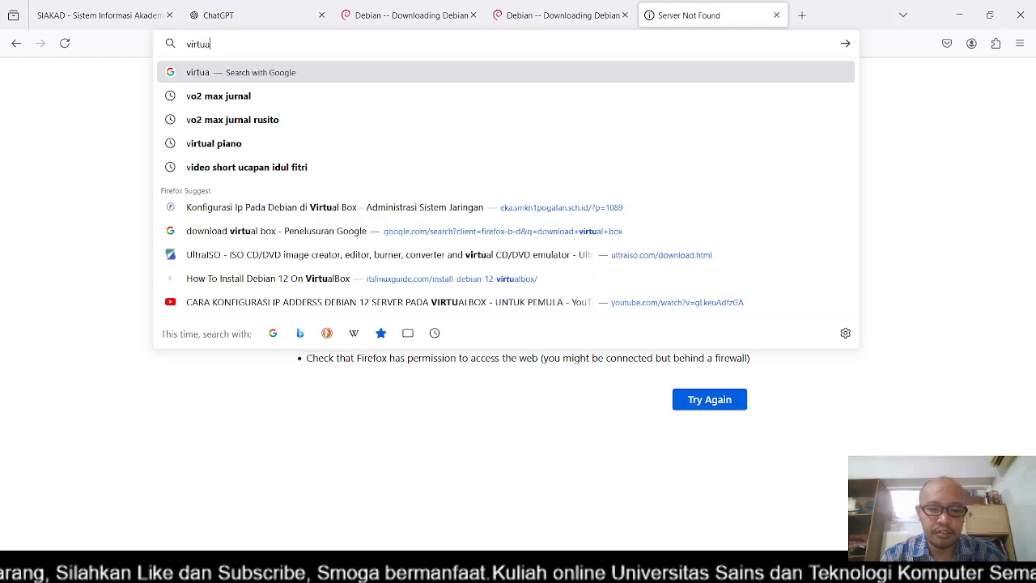
type("l box do")
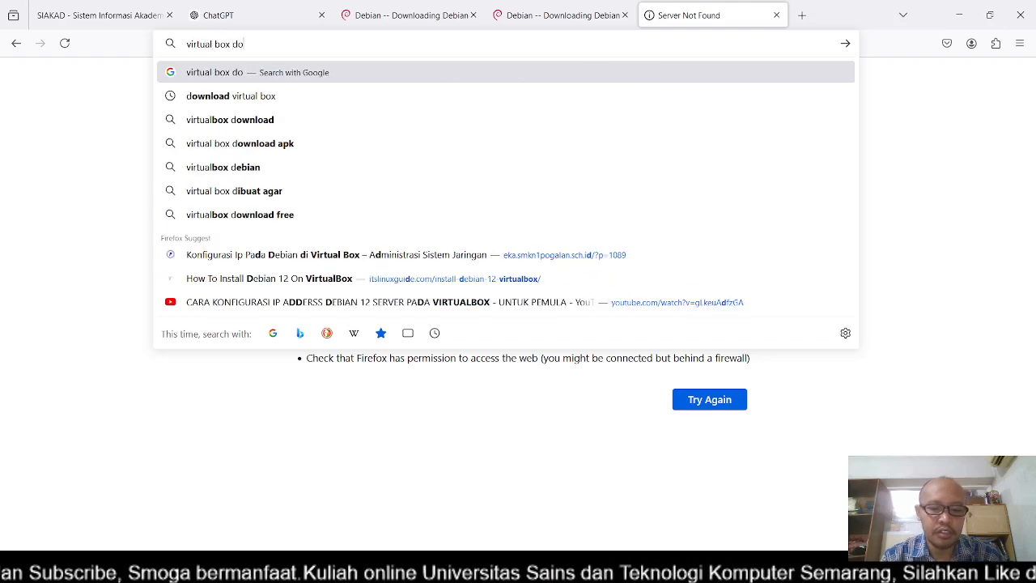
type("wnload")
key("Return")
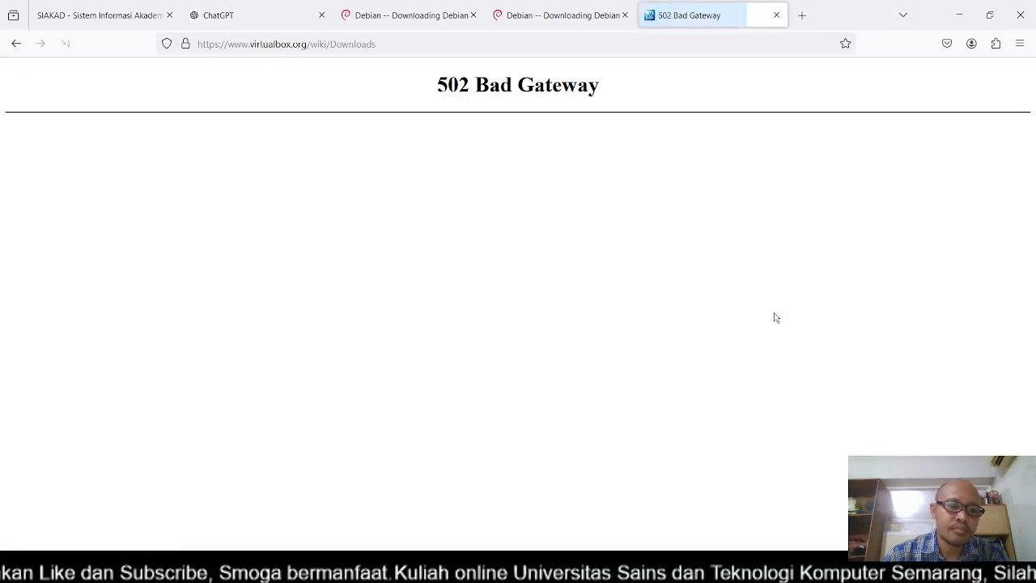
Return to the search results and try the Oracle VM VirtualBox homepage result before going back to the results.
left_click(16, 44)
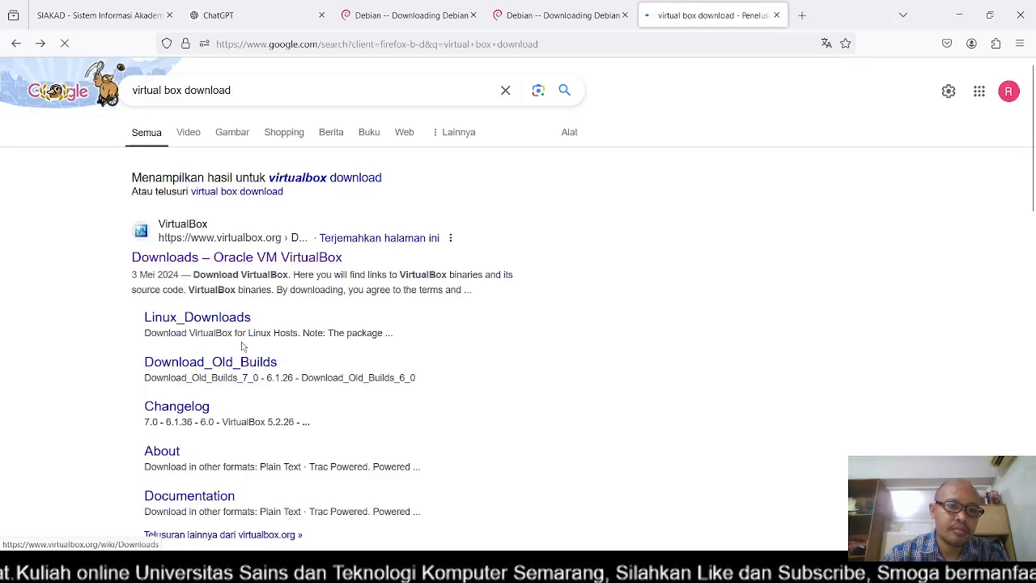
scroll(219, 324, "down", 3)
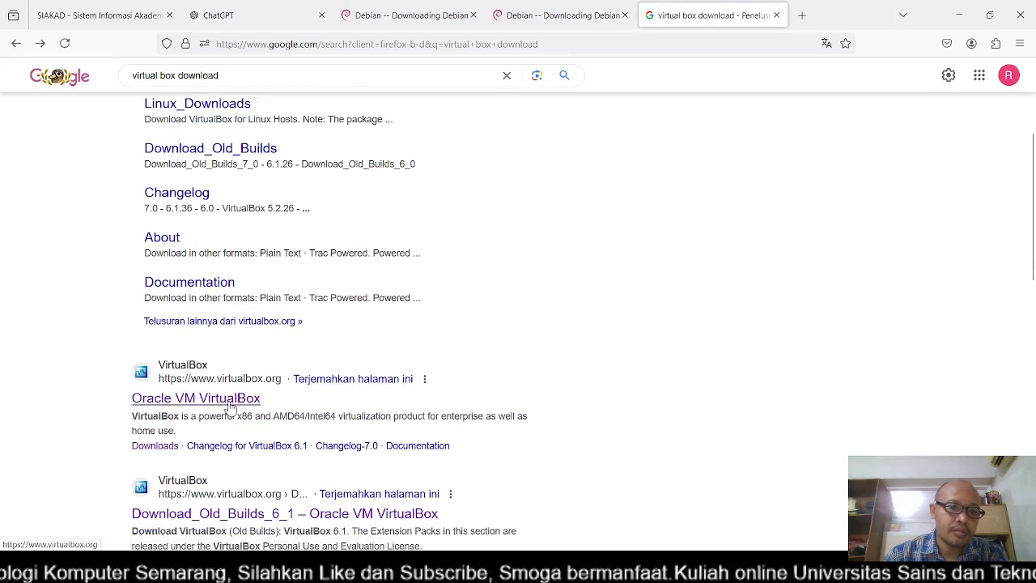
left_click(230, 404)
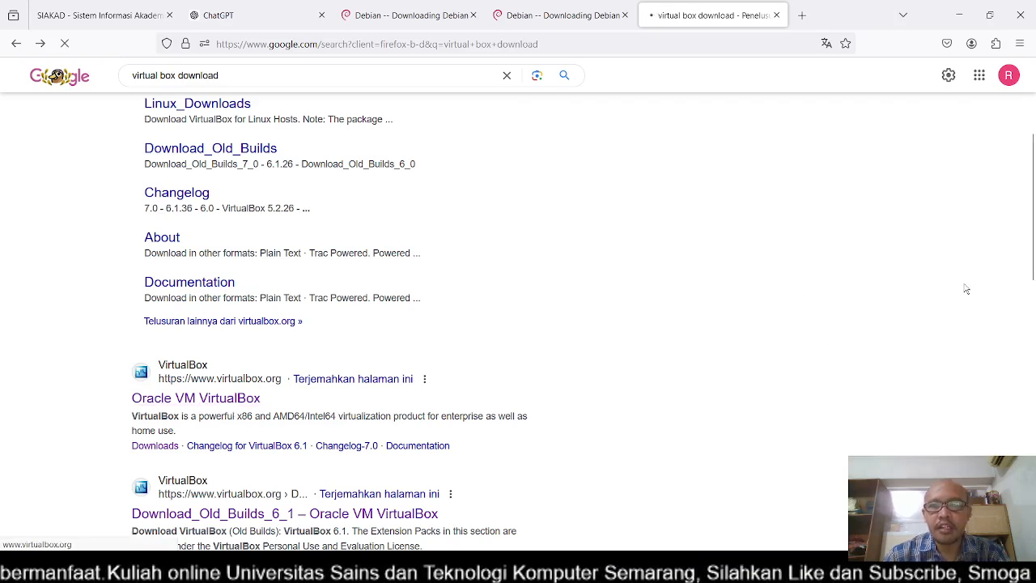
left_click(16, 43)
scroll(561, 288, "up", 3)
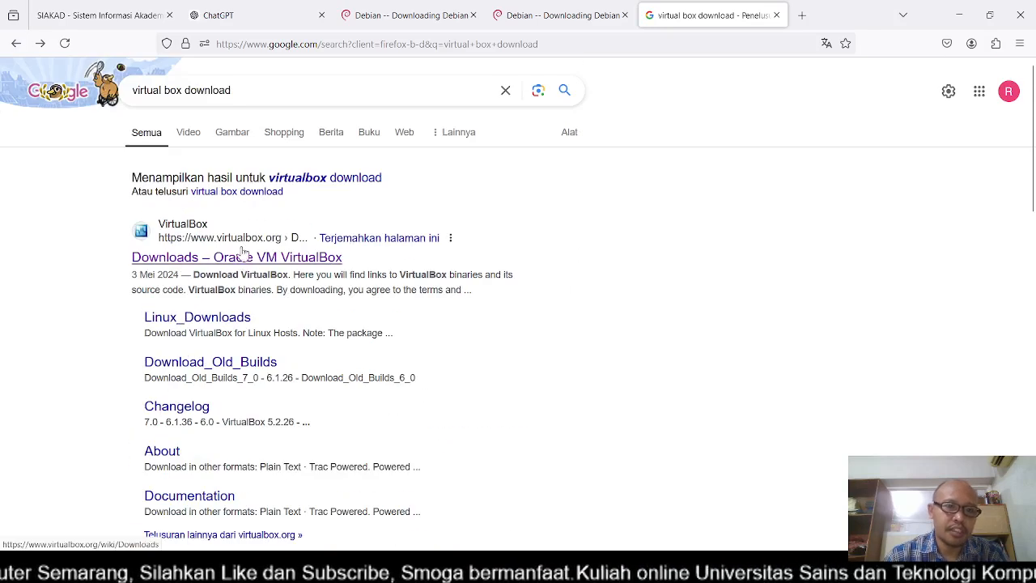
Open the "Oracle VM VirtualBox - Downloads" result from oracle.com and look through its base package downloads by platform.
scroll(382, 273, "down", 3)
scroll(383, 274, "down", 3)
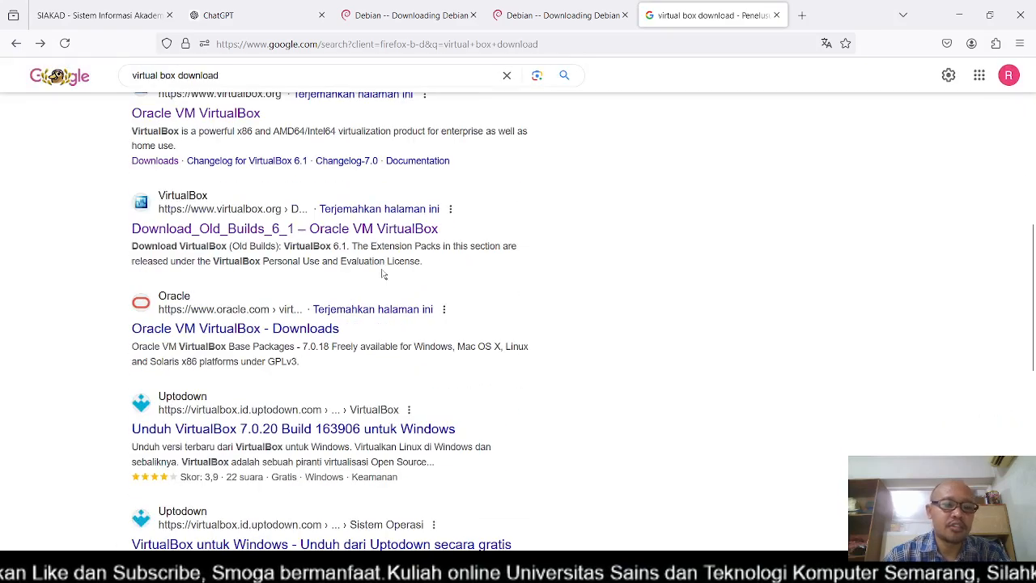
left_click(312, 328)
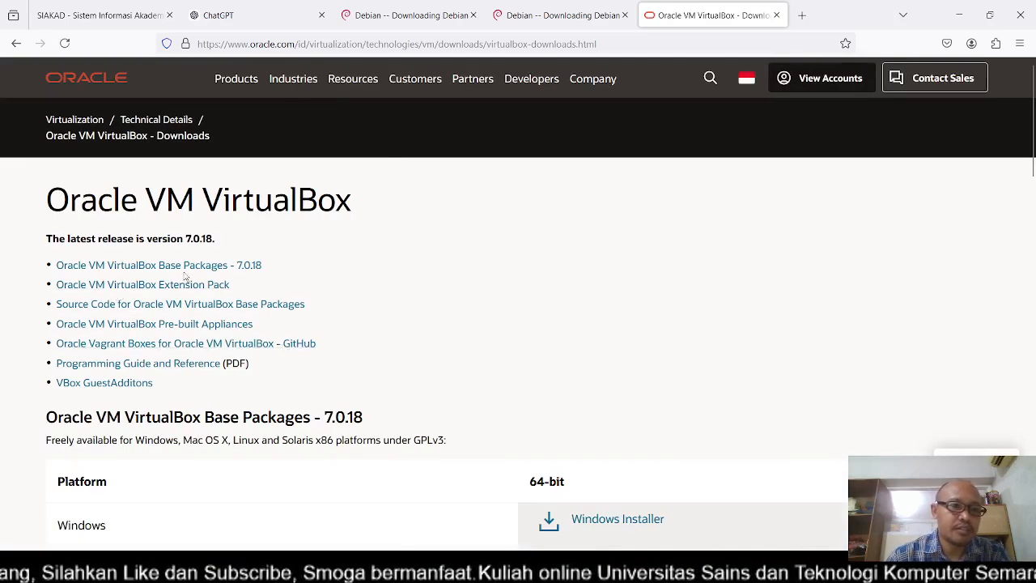
scroll(378, 284, "down", 2)
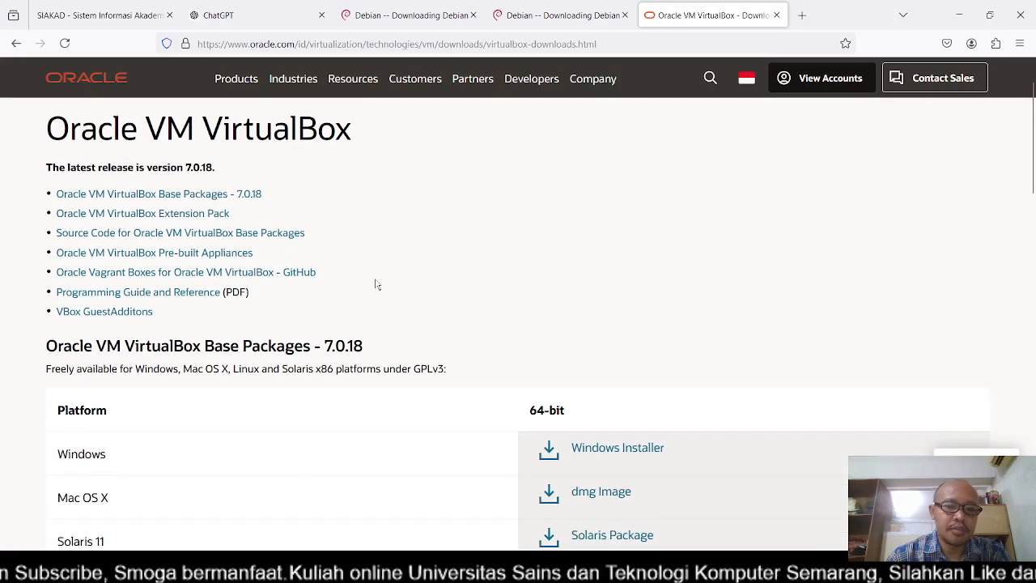
scroll(340, 308, "down", 4)
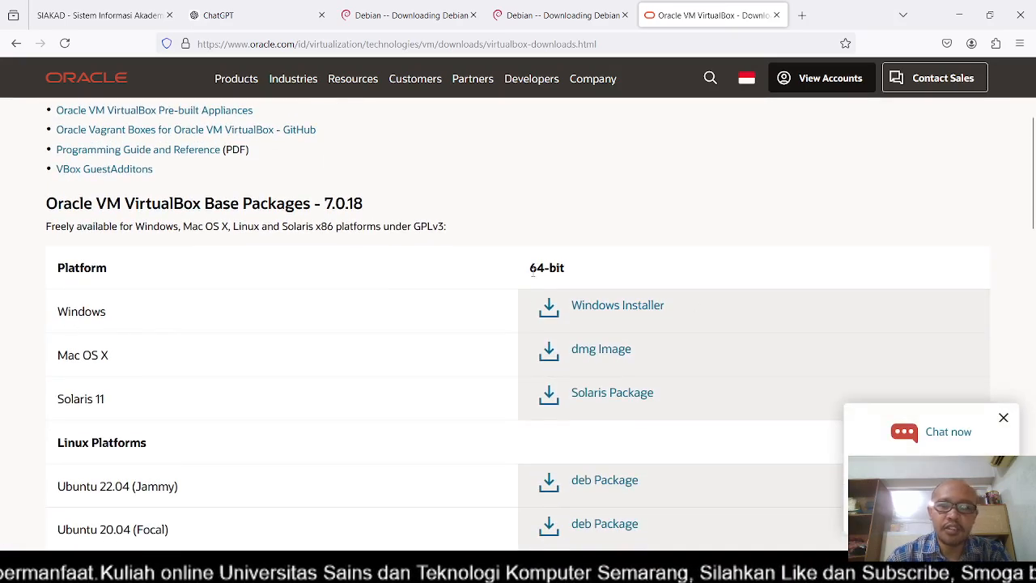
scroll(538, 292, "up", 6)
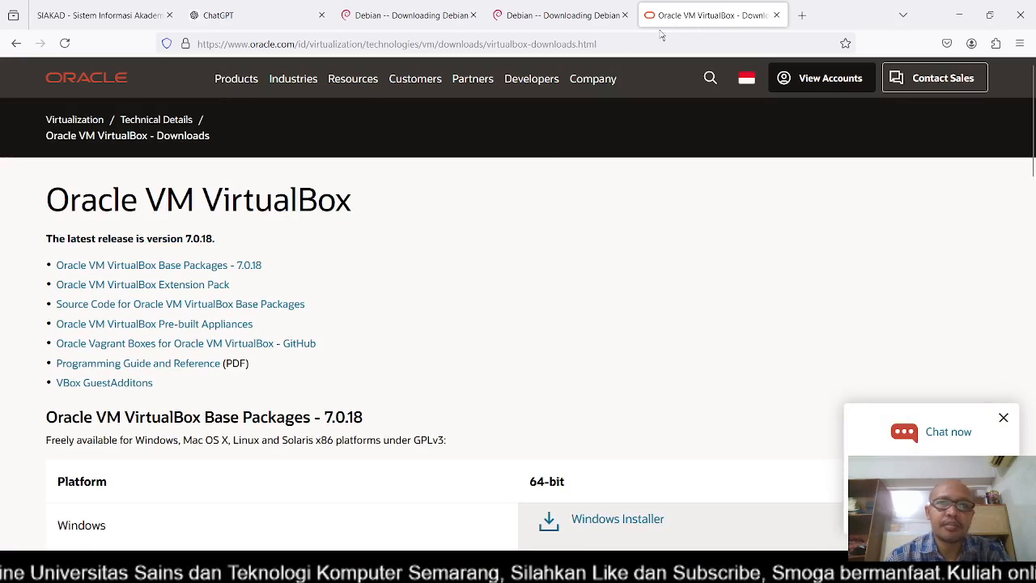
Select the Oracle VirtualBox downloads page's web address, switch windows, and dismiss the Chat now pop-up on the page.
left_click(623, 43)
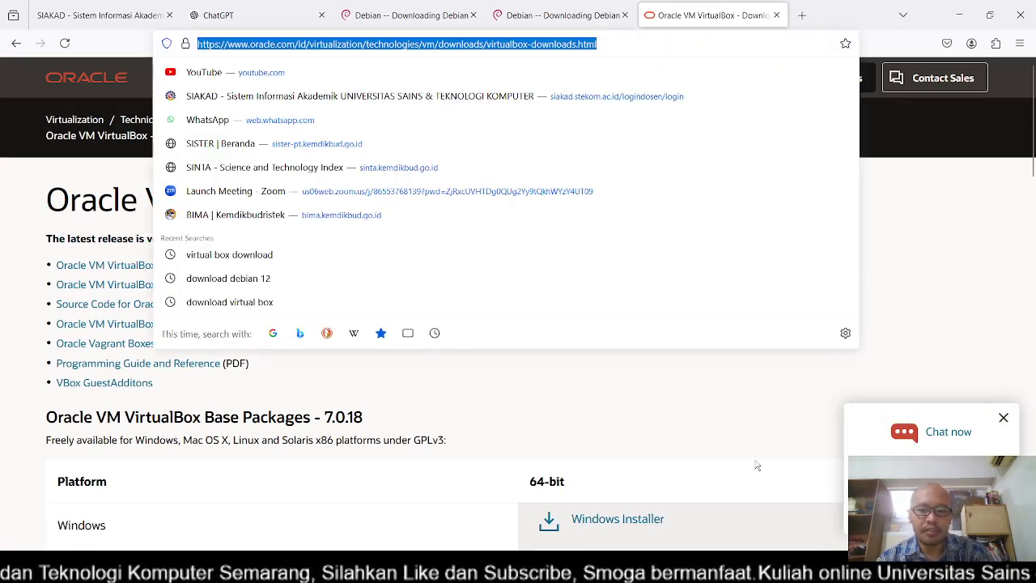
key("alt+Tab")
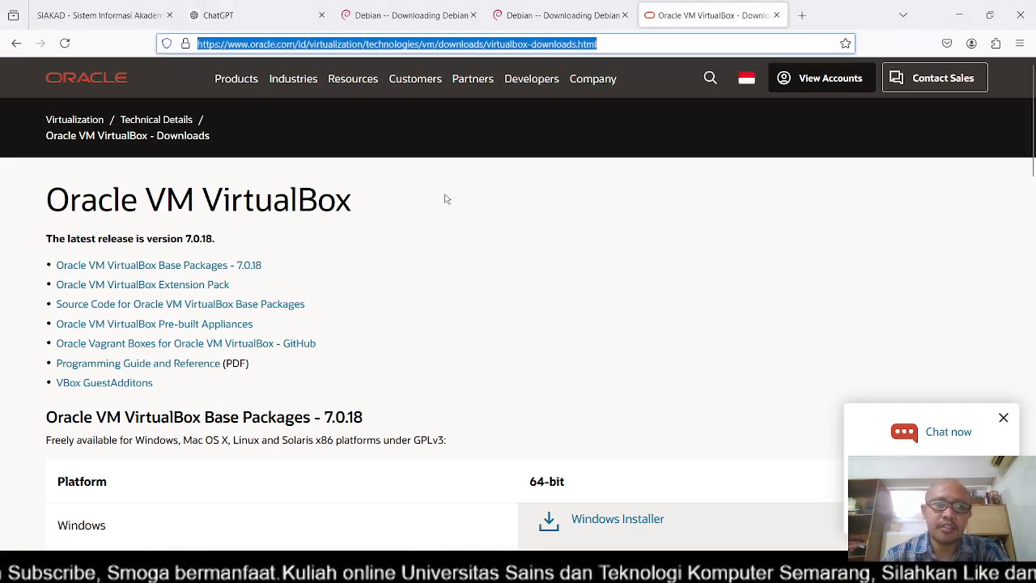
left_click(718, 304)
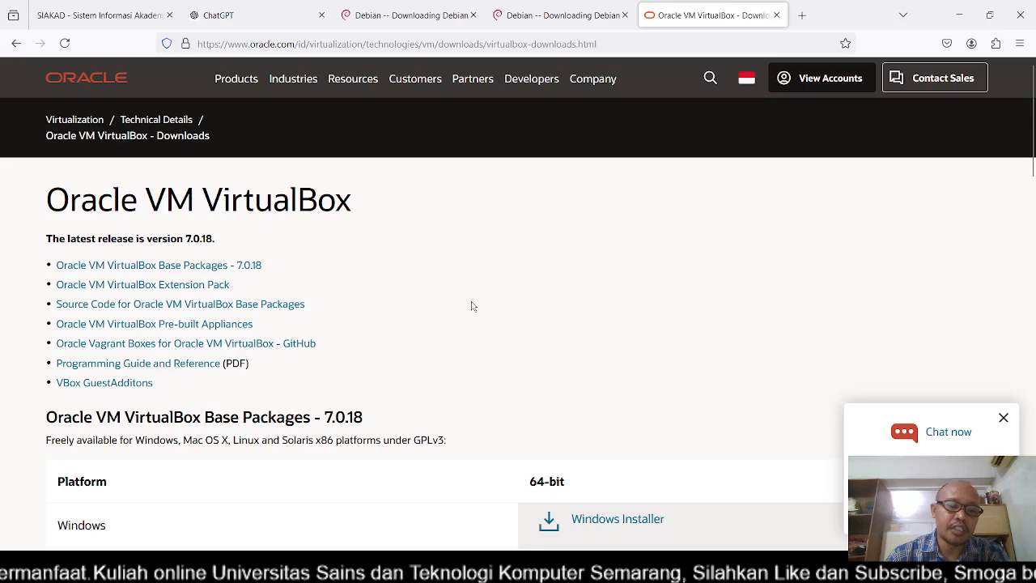
scroll(474, 306, "down", 3)
scroll(474, 306, "up", 3)
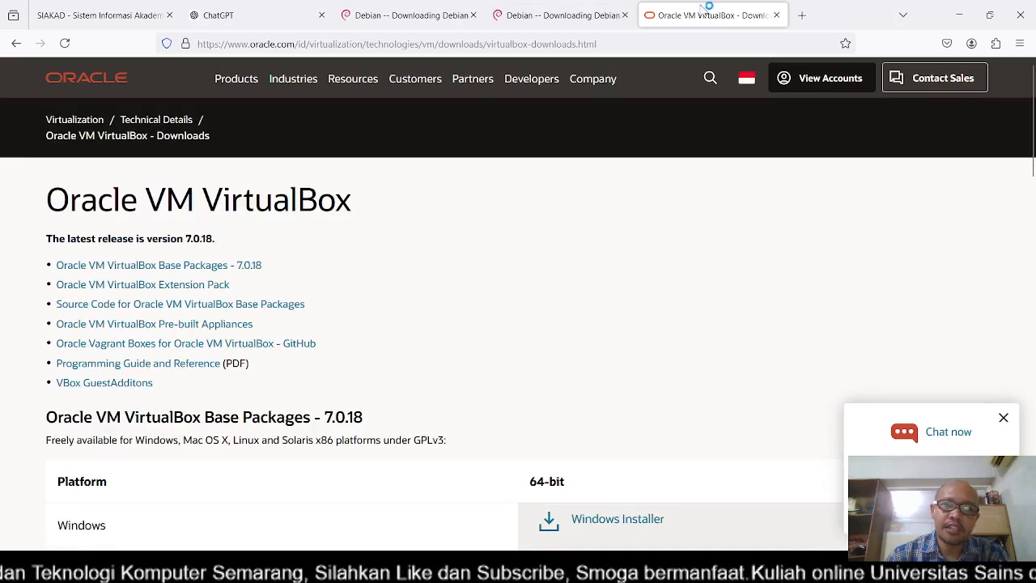
left_click(1004, 417)
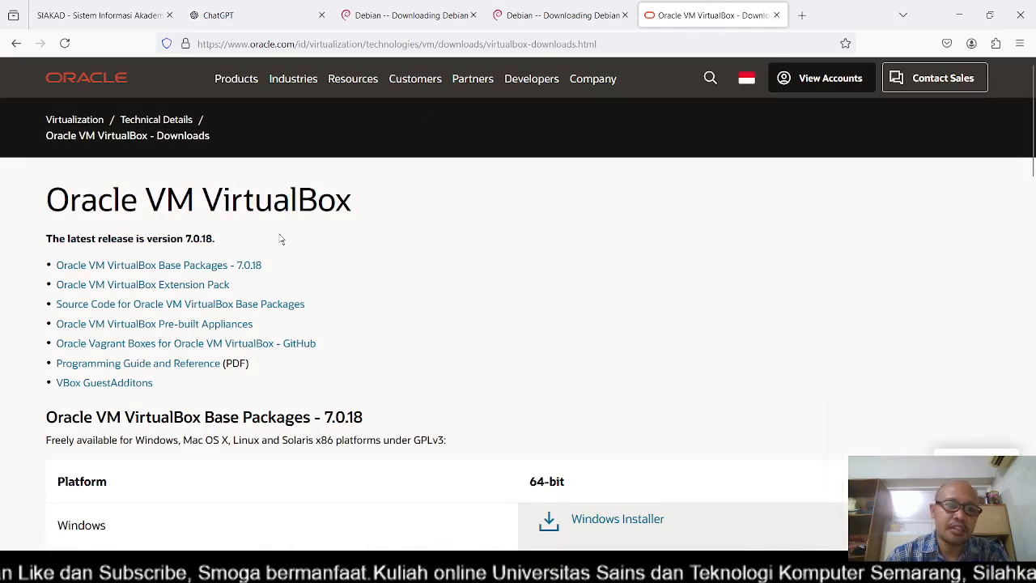
Review the Debian 12 download page in both Debian tabs and go back to the Oracle VM VirtualBox downloads page.
left_click(567, 14)
scroll(184, 284, "down", 2)
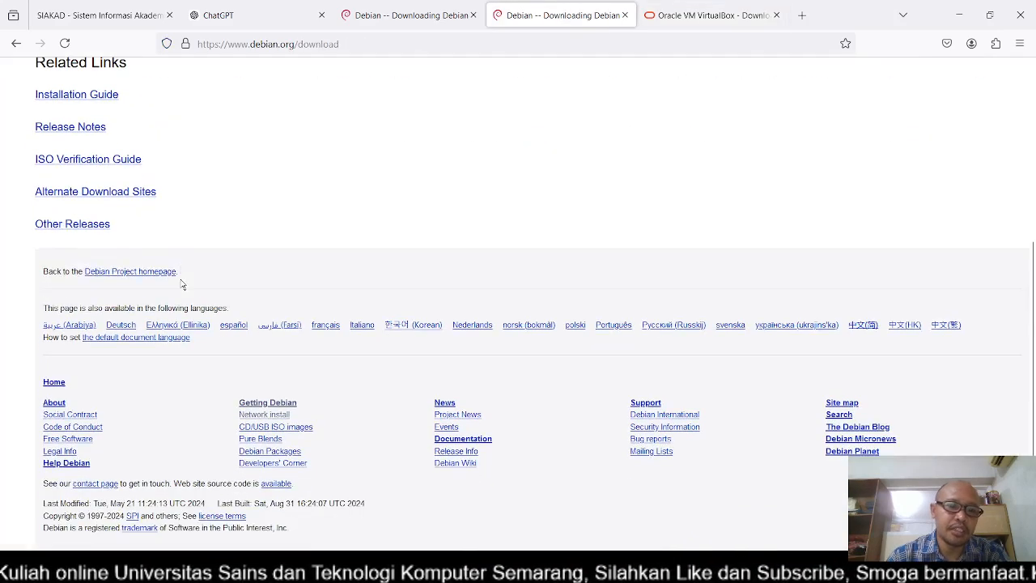
scroll(182, 284, "up", 3)
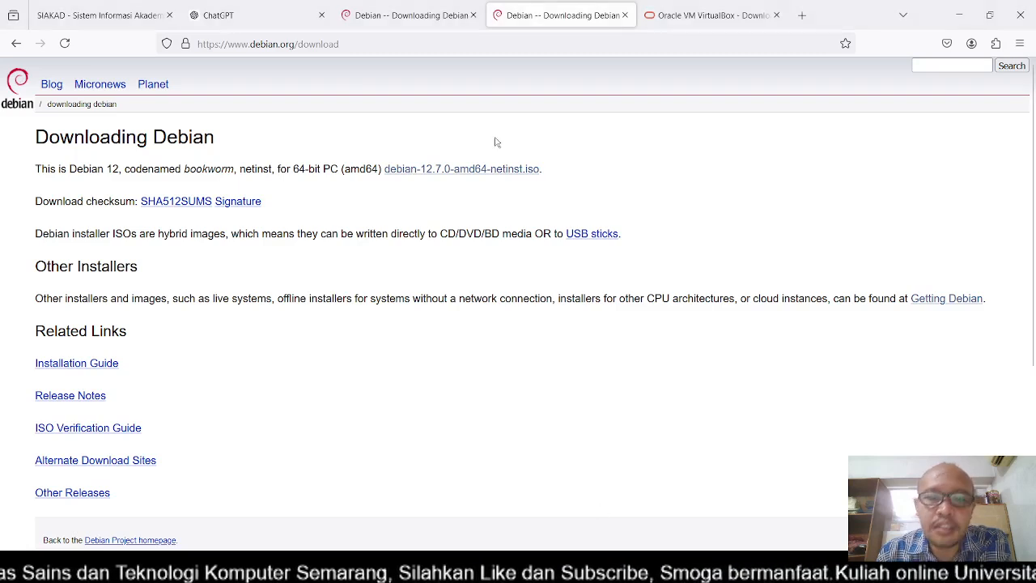
left_click(395, 19)
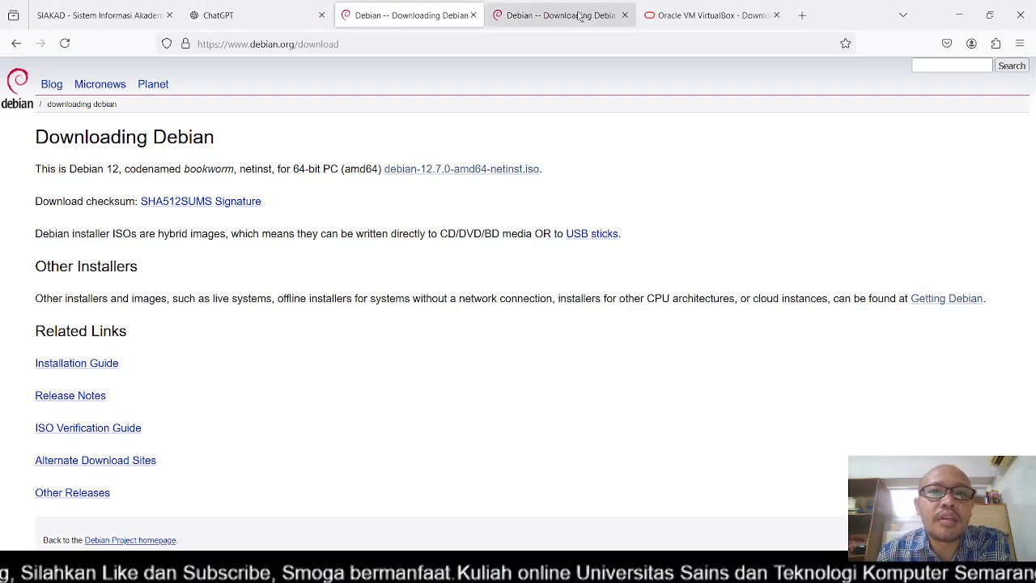
left_click(701, 19)
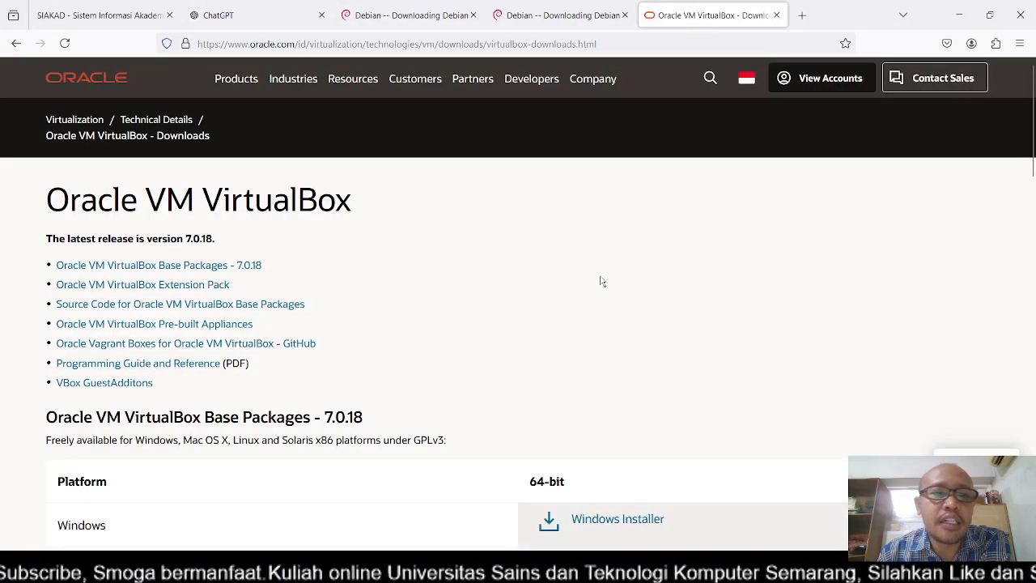